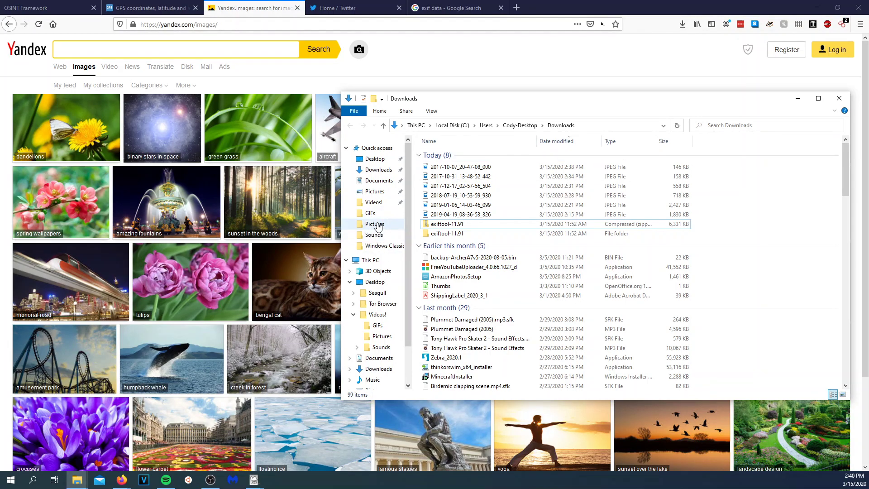
Open the Videos! Pictures folder and reposition the file window over the image search page.
click(374, 223)
drag(615, 104, 460, 78)
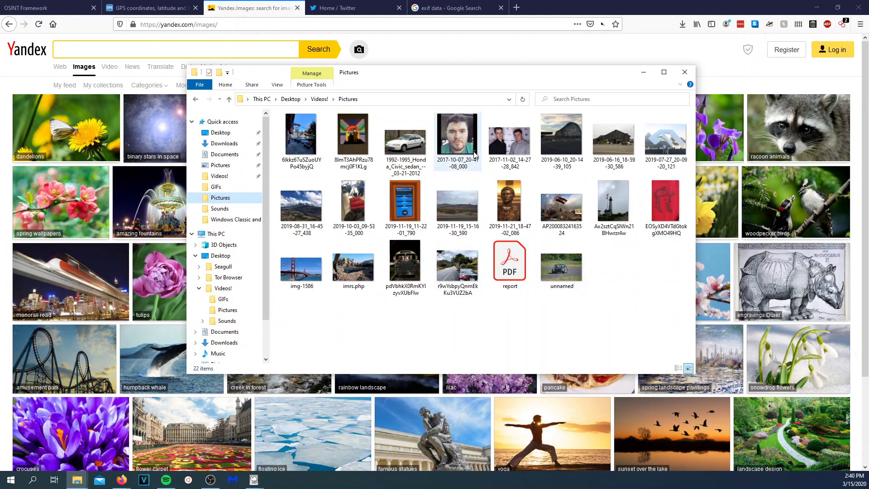
mouse_move(475, 155)
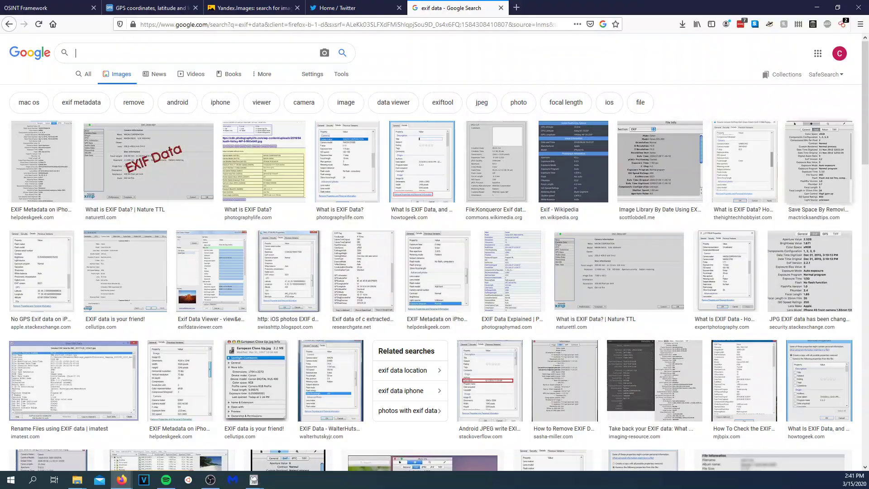
Preview the selfie 2017-10-07_20-47-08_000 from the Pictures folder and run a Google reverse image search with it.
click(77, 480)
drag(851, 125, 585, 86)
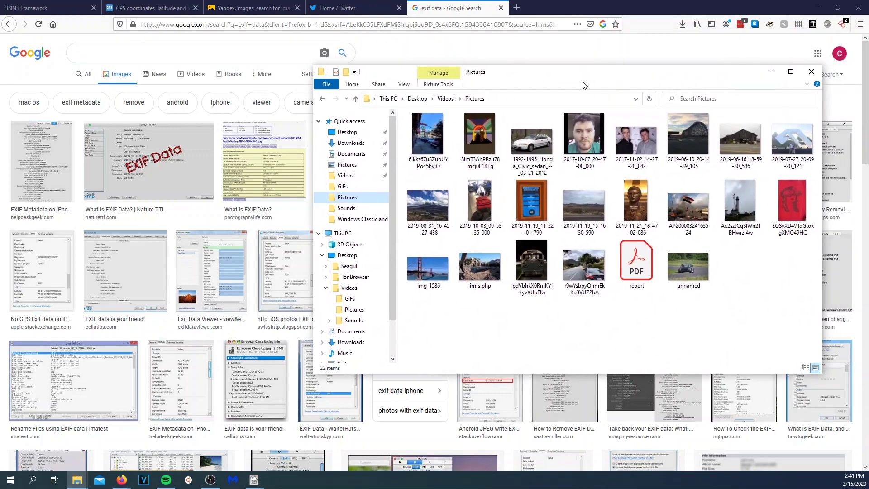
double_click(584, 149)
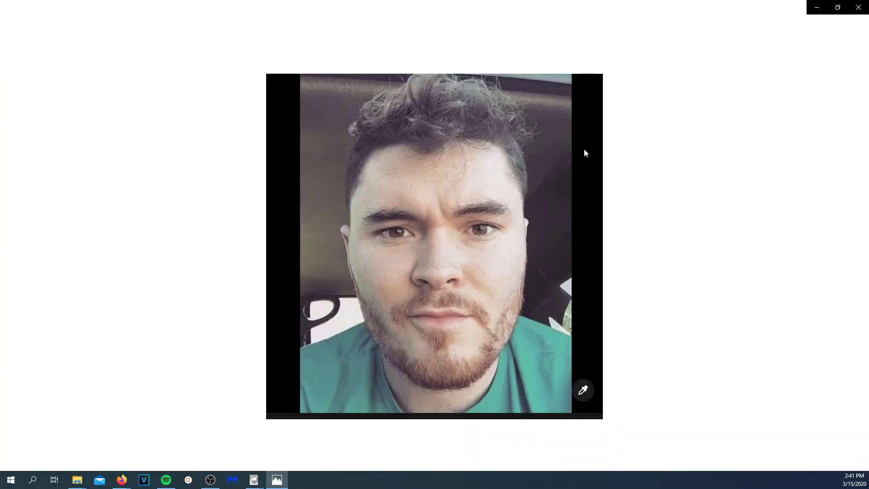
click(854, 10)
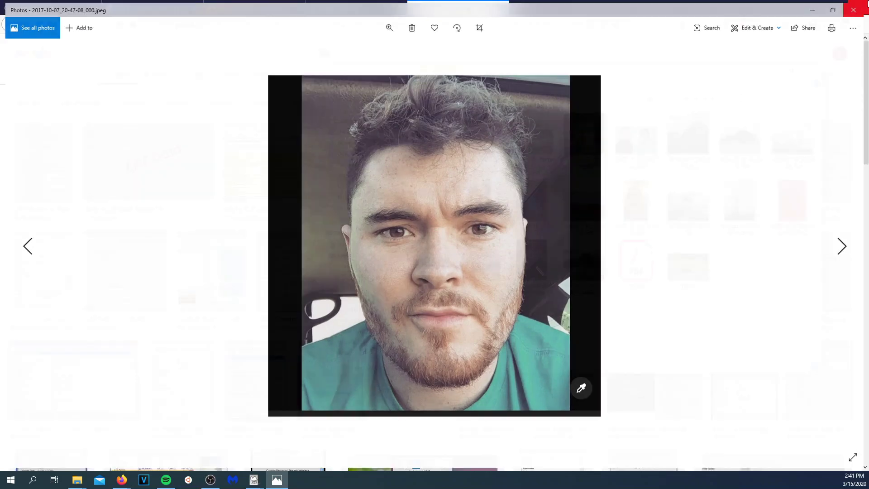
drag(584, 136, 225, 85)
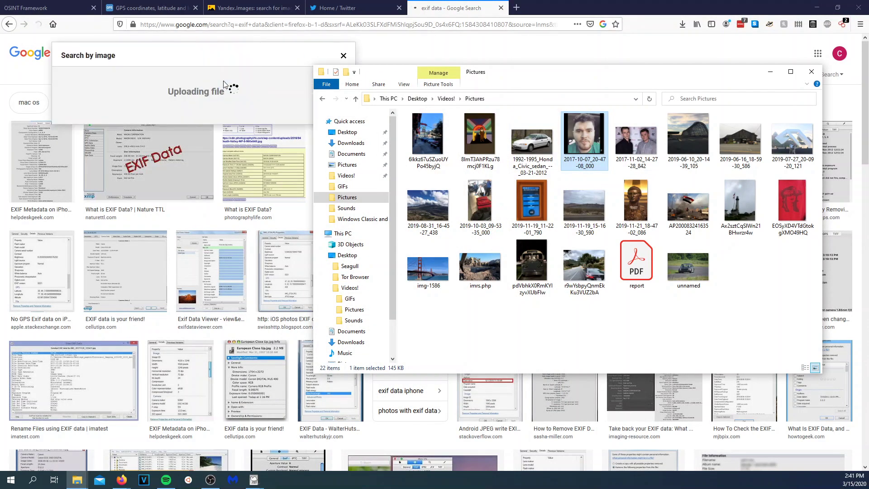
click(513, 62)
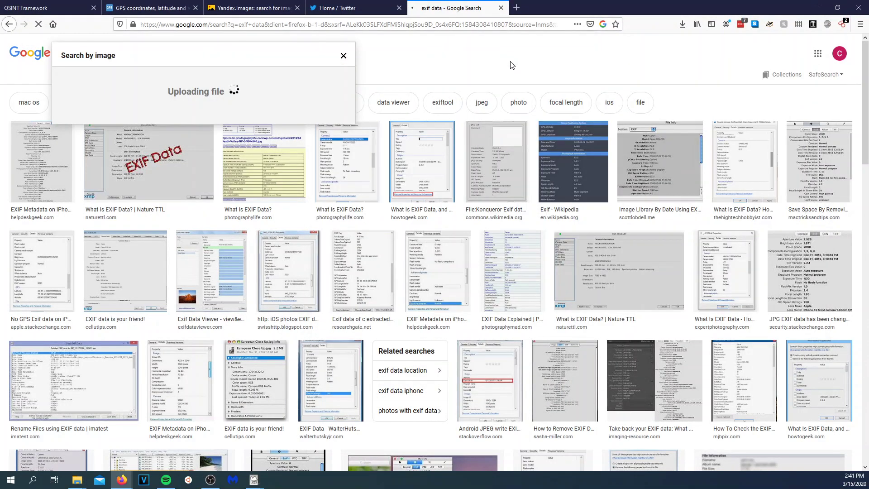
Review the Google results for the selfie and open the full set of visually similar images.
scroll(213, 272, down, 3)
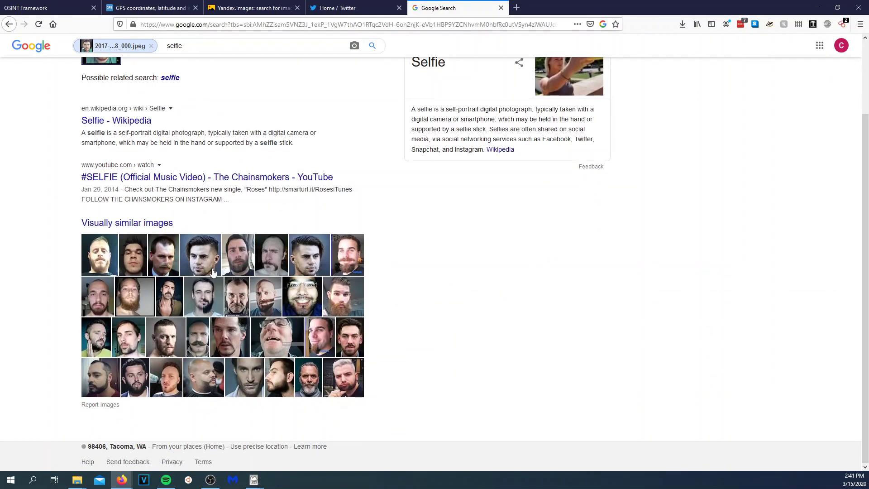
scroll(155, 285, up, 2)
scroll(130, 225, down, 2)
click(131, 225)
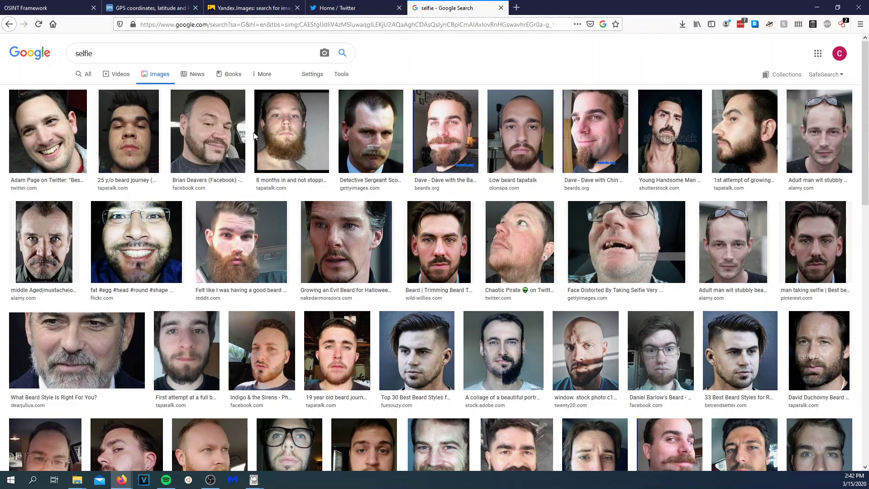
Switch to Yandex Images and run a reverse image search with the same selfie.
click(273, 6)
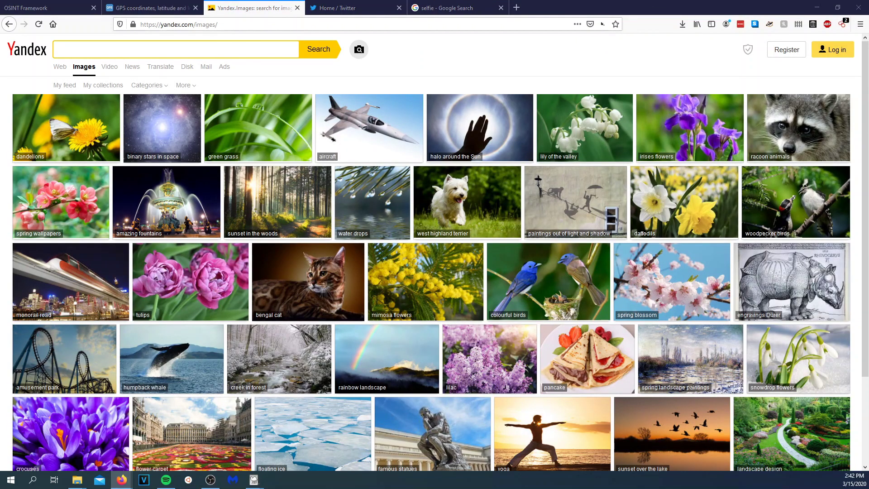
click(817, 7)
drag(584, 136, 213, 181)
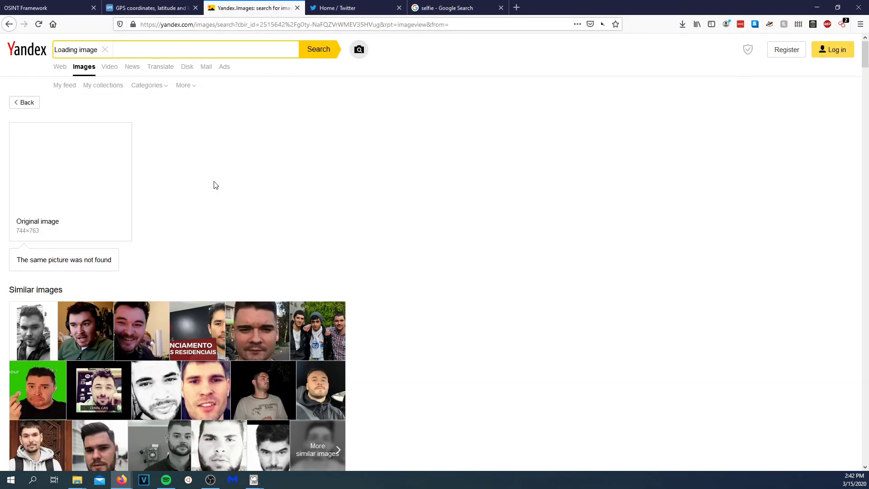
Examine the similar images and matching sites in the Yandex results, including a visit to the first Twitac profile.
scroll(68, 289, down, 4)
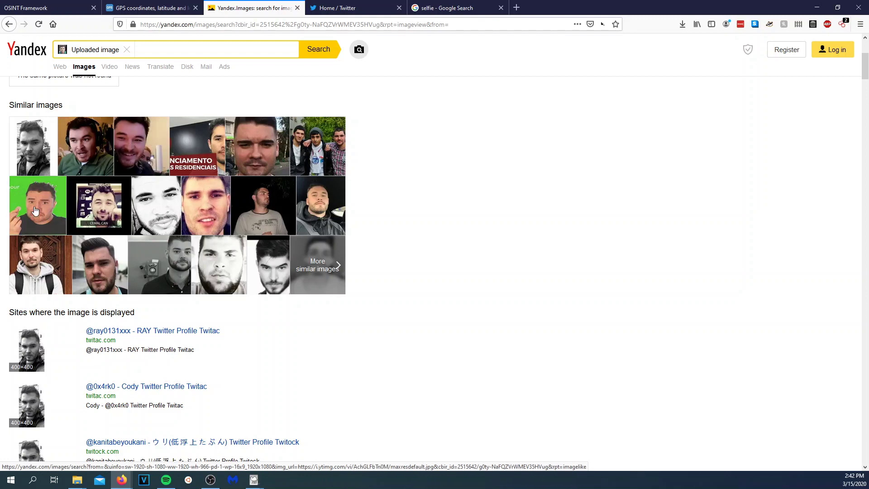
scroll(136, 236, down, 3)
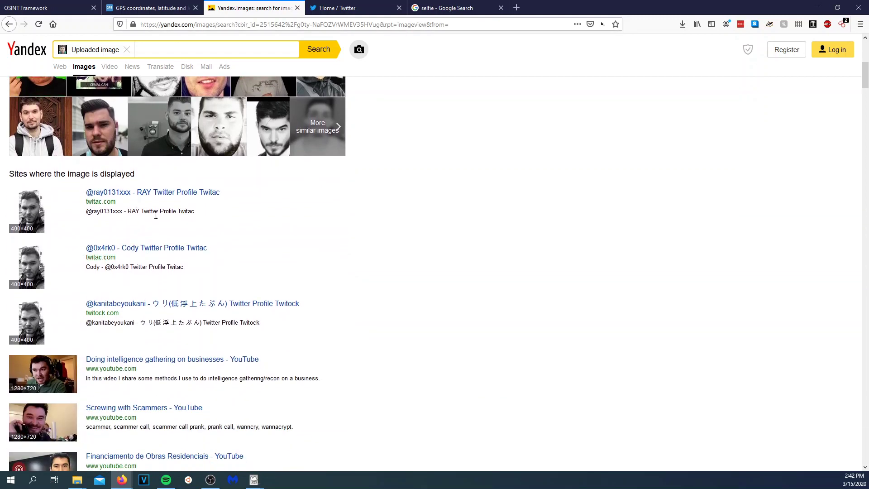
click(174, 193)
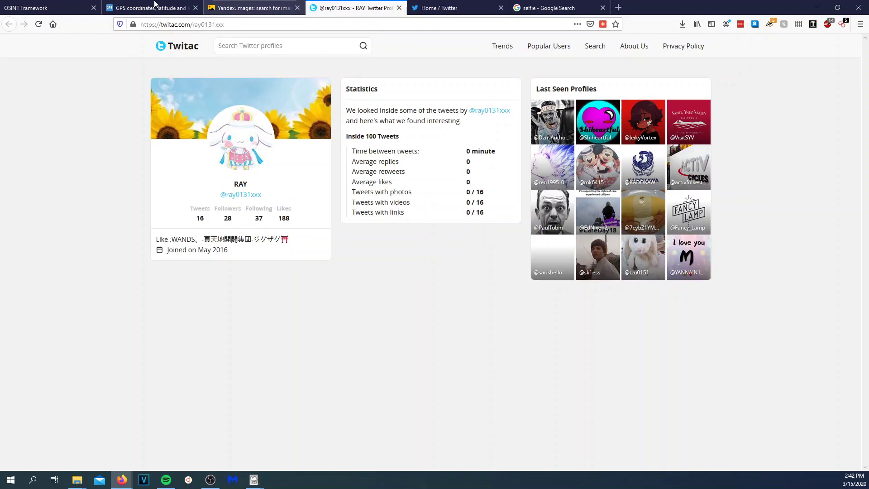
click(399, 8)
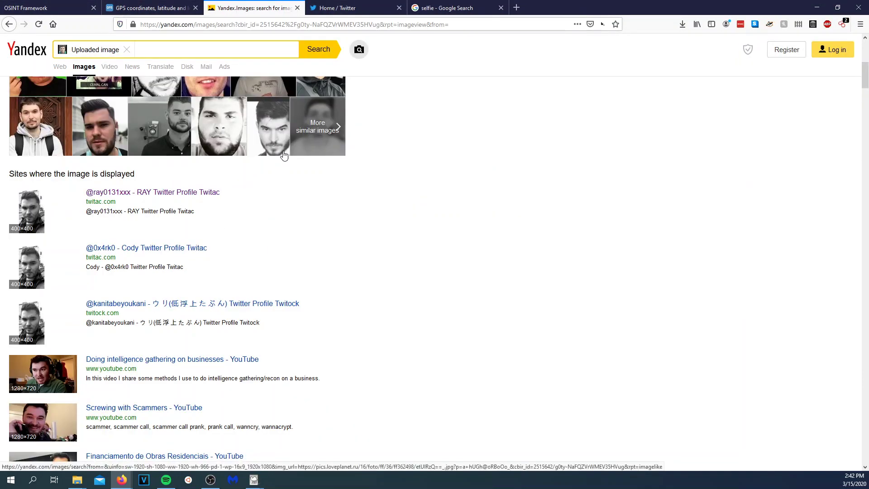
scroll(58, 289, down, 3)
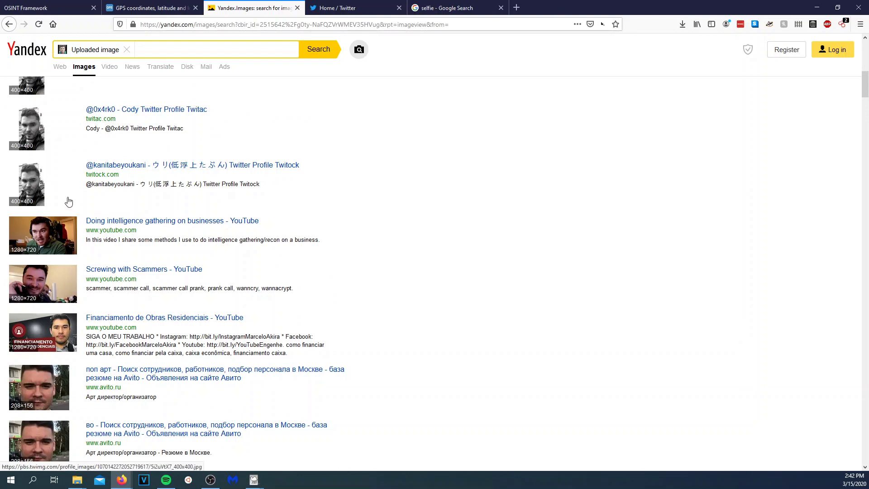
scroll(272, 191, up, 5)
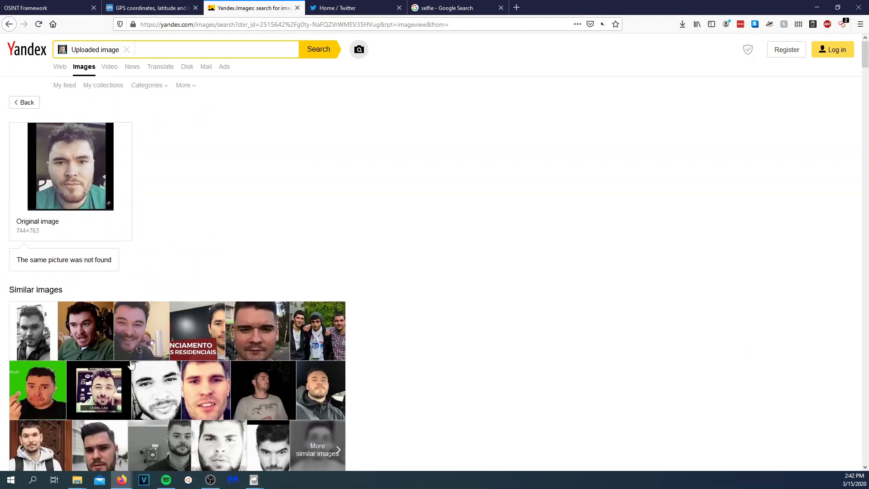
scroll(107, 270, down, 3)
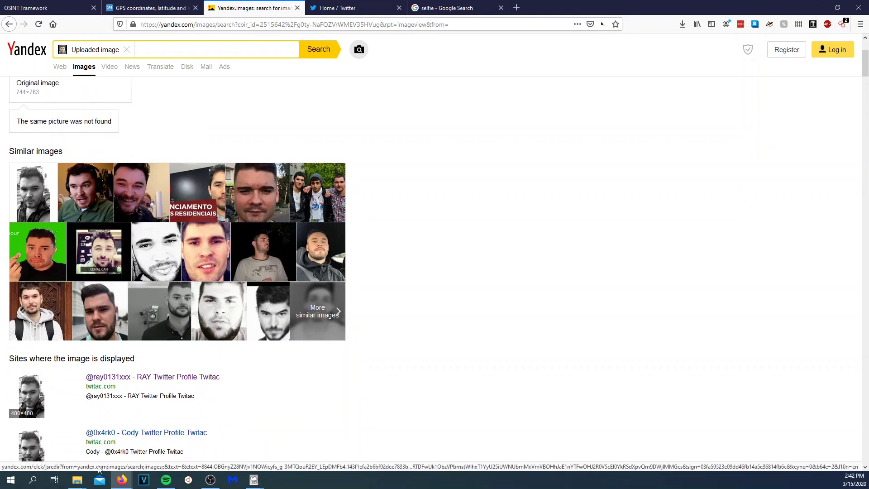
View the roadside car photo r9wYsbpyQnmEkKu3VUZ2bA from the Pictures folder in Photos, then close it.
click(82, 484)
click(220, 442)
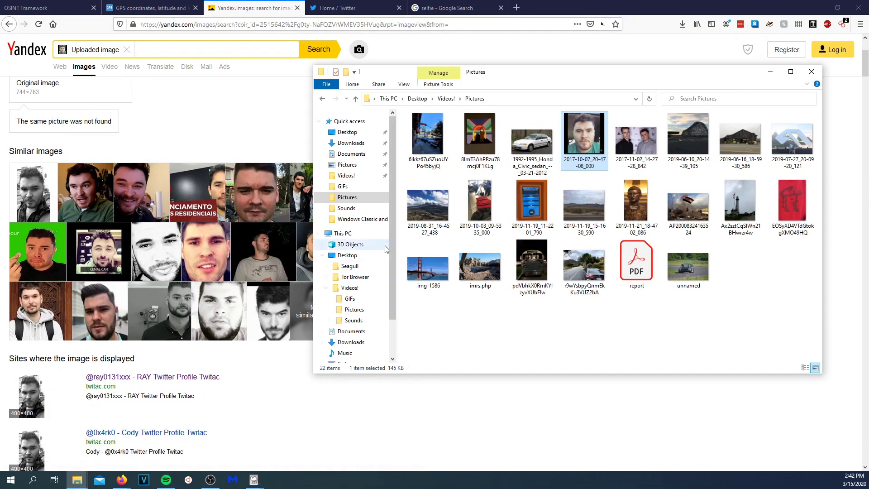
click(583, 280)
double_click(583, 280)
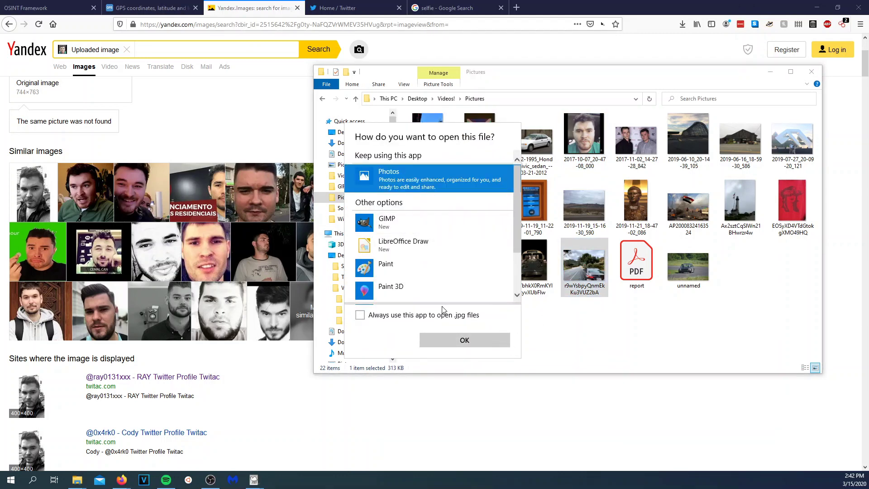
click(457, 340)
scroll(551, 380, down, 1)
scroll(516, 320, up, 1)
scroll(555, 357, down, 1)
scroll(509, 338, up, 1)
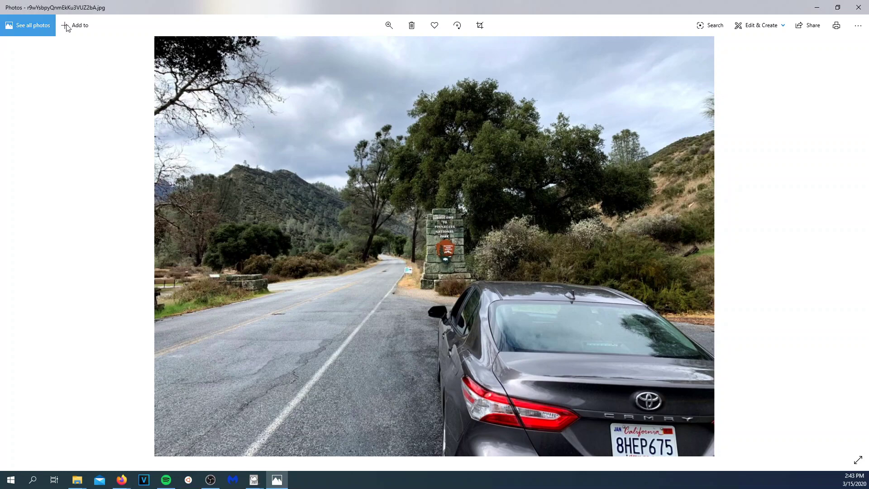
click(859, 7)
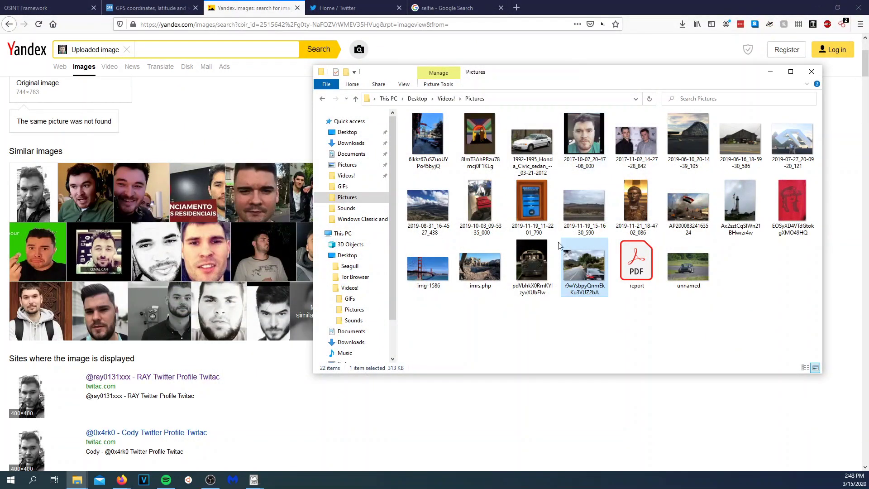
Run a Yandex reverse image search with the roadside car photo and open its full page of similar images.
drag(591, 276, 102, 49)
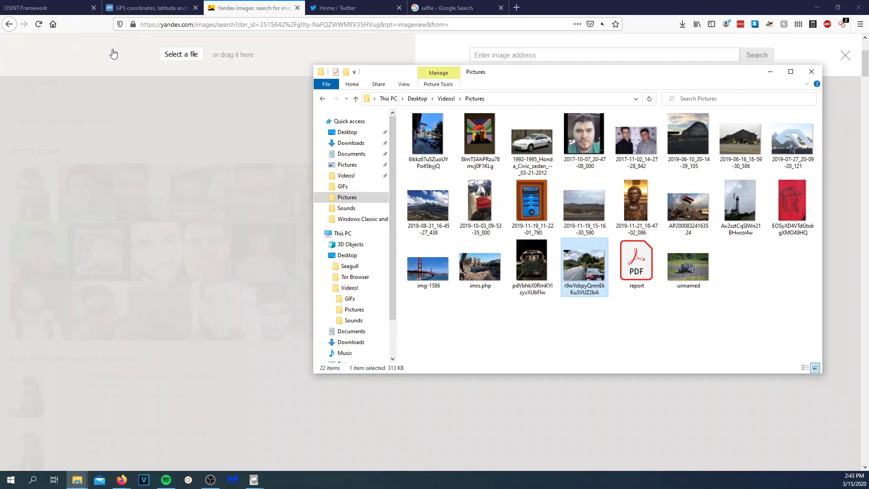
click(220, 134)
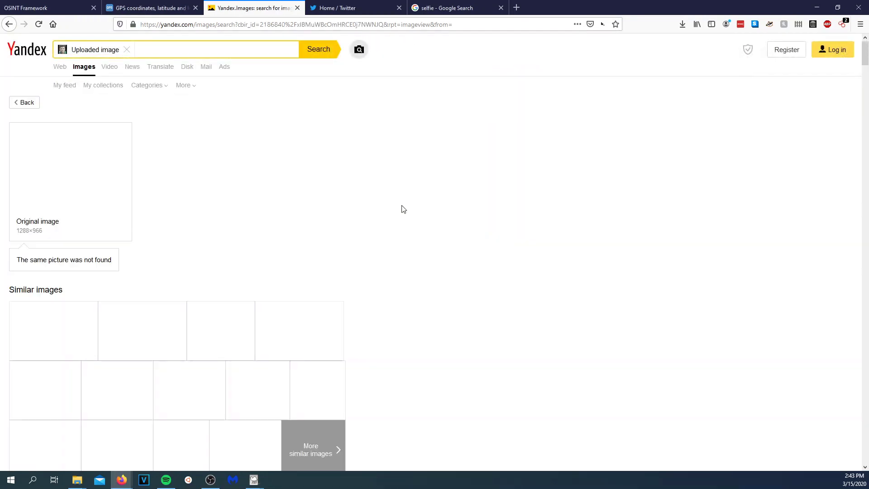
scroll(195, 286, down, 1)
click(55, 292)
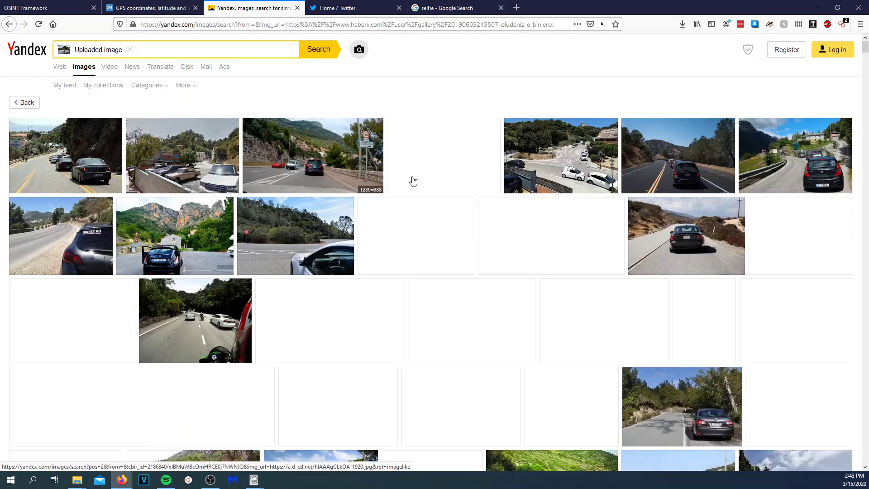
Inspect the similar images of the black car before the cliffs and the Pinnacles National Park sign, closing each preview.
click(192, 244)
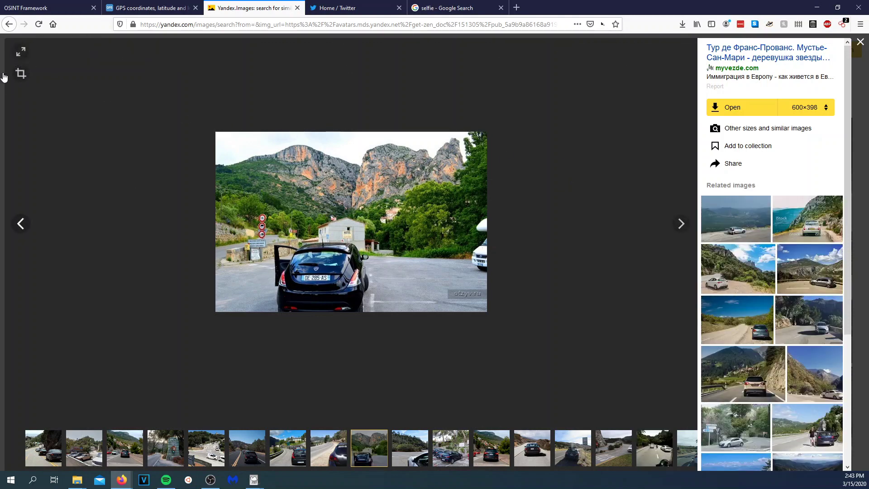
click(858, 42)
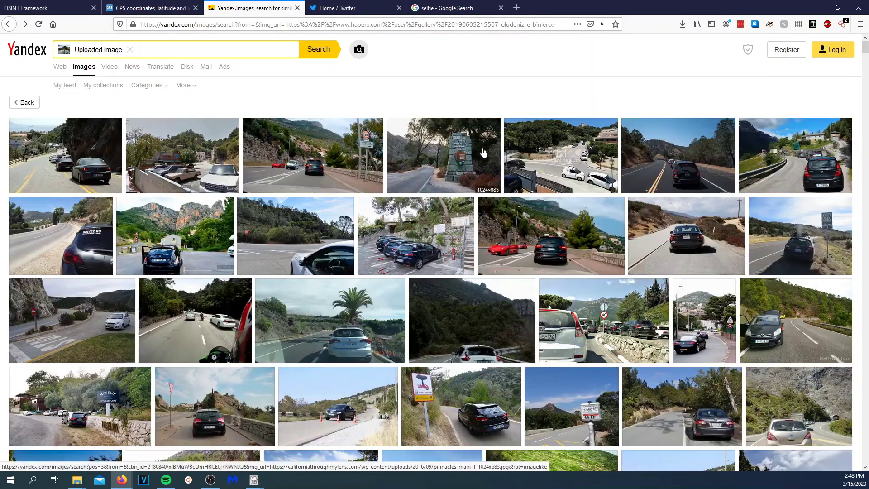
click(479, 158)
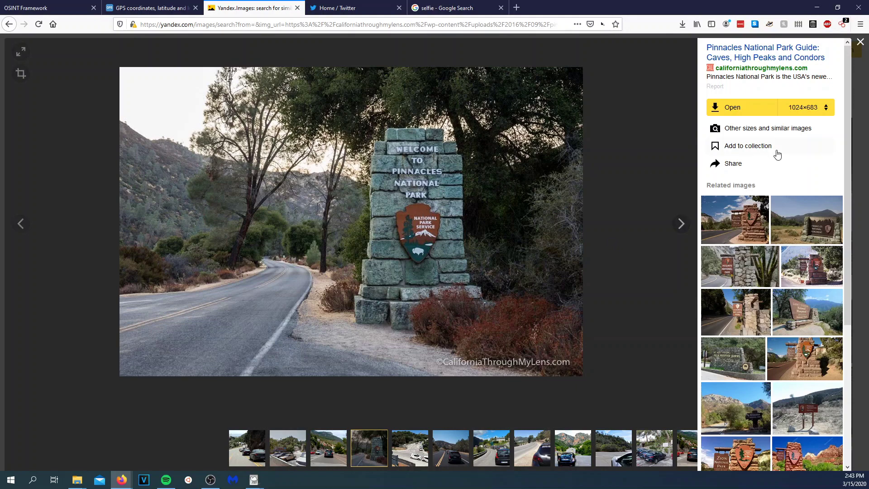
click(861, 43)
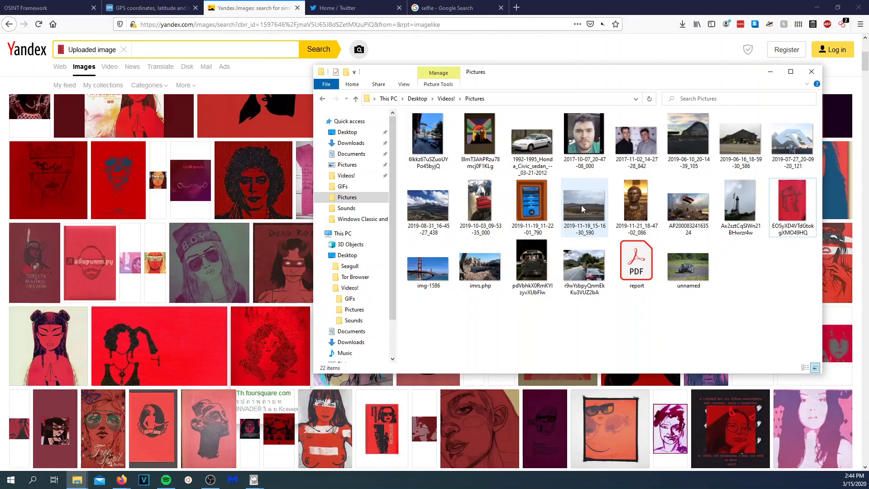
Preview the desert mountain photo 2019-11-19_15-16-30_590 in Photos and run a Yandex reverse image search with it.
mouse_move(582, 205)
mouse_down()
mouse_move(108, 33)
mouse_move(112, 47)
mouse_move(586, 213)
mouse_up()
double_click(586, 214)
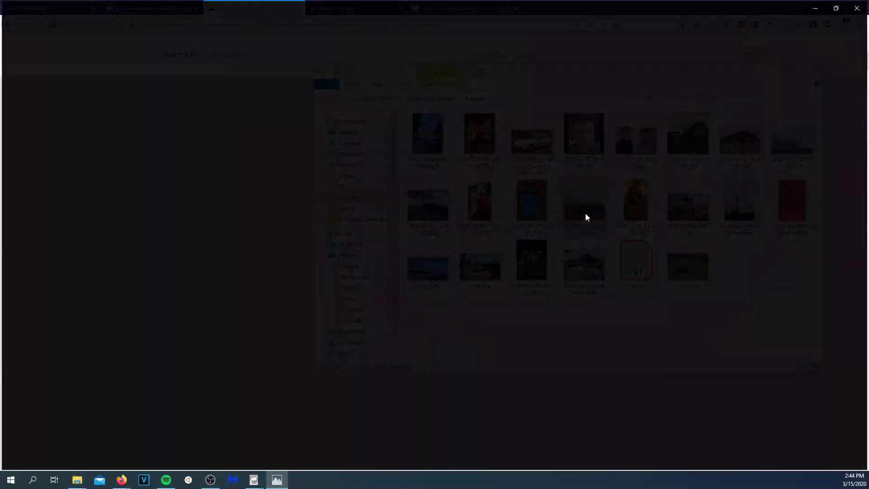
key(Left)
key(Right)
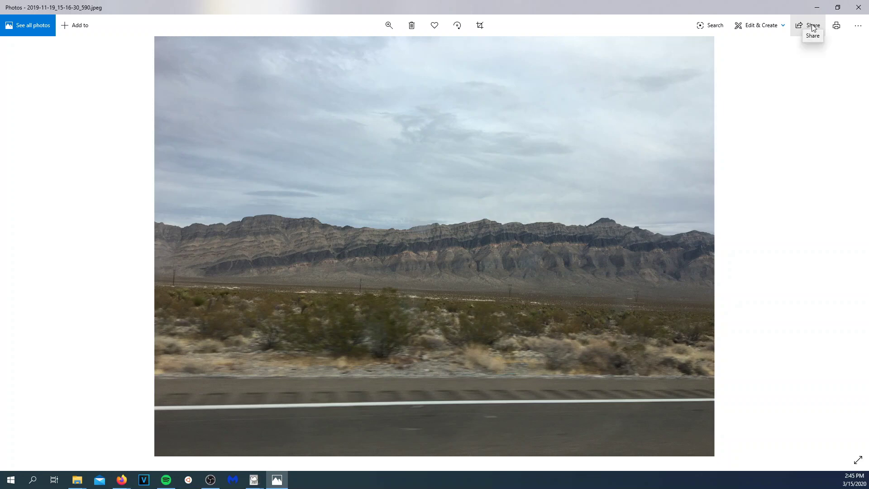
click(859, 8)
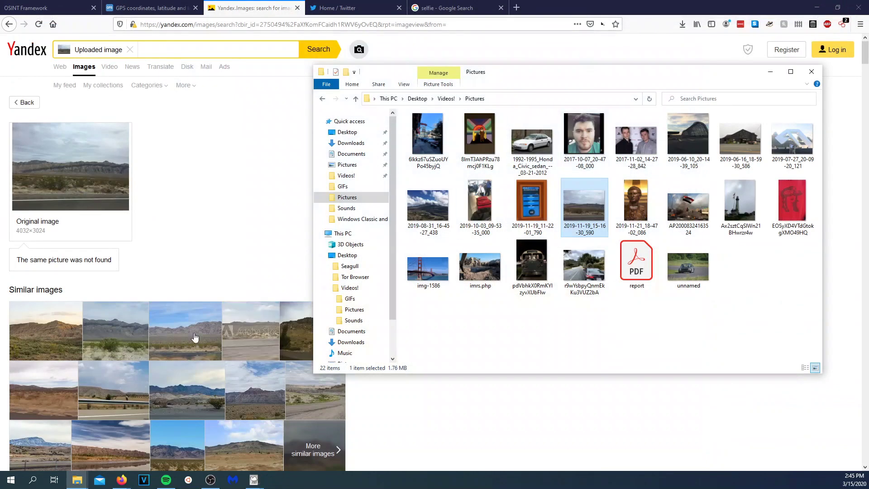
Open the similar images page for the desert mountain photo and enlarge its first result.
click(265, 252)
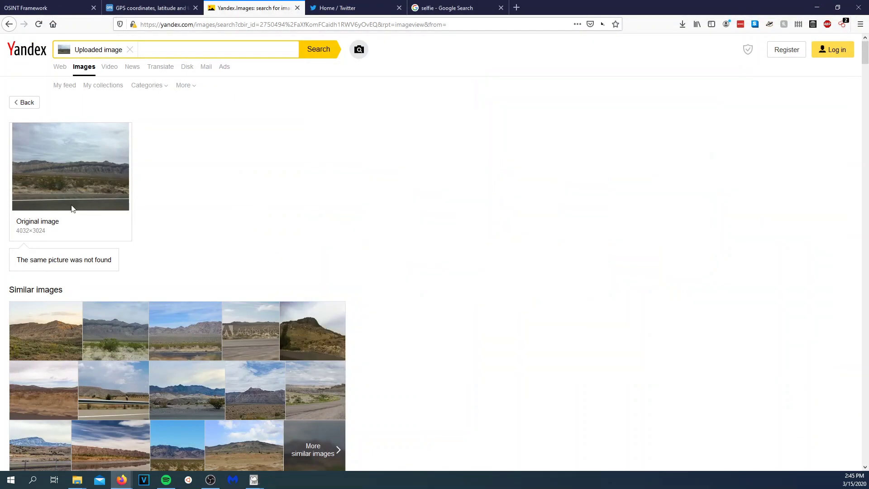
click(42, 343)
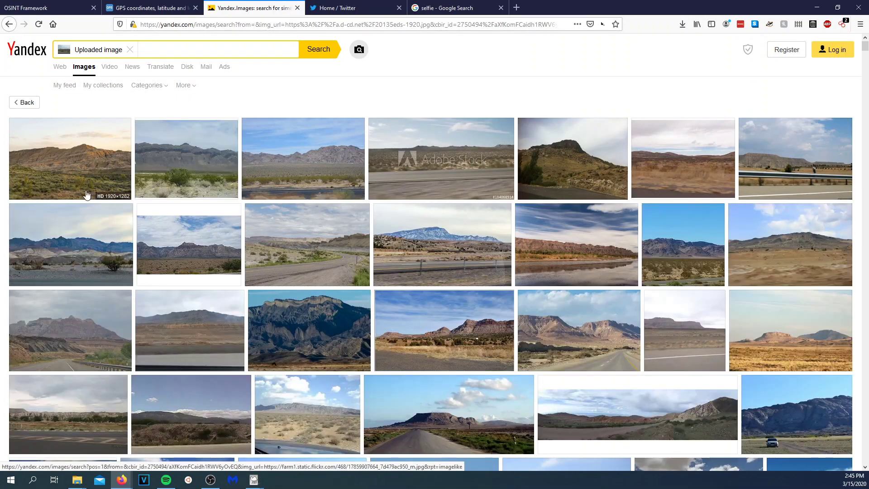
click(69, 169)
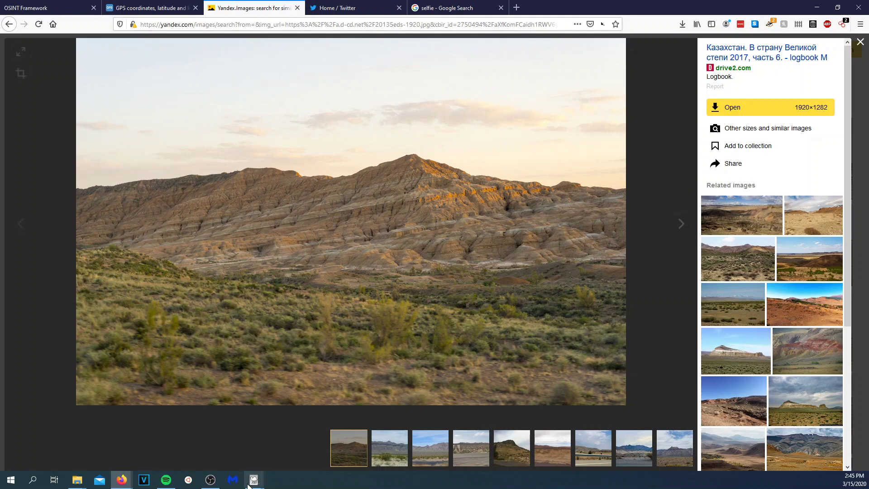
View the original desert mountain photo from the Pictures folder in Photos and return to the enlarged Yandex result.
mouse_move(77, 480)
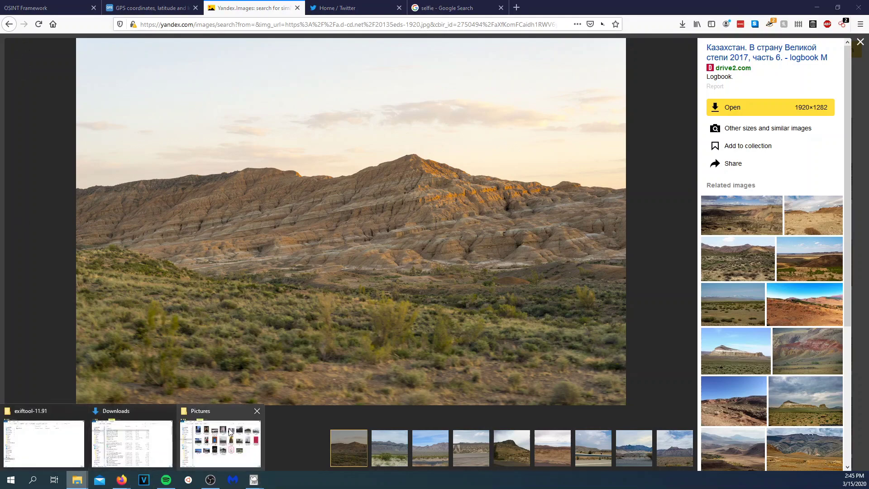
click(233, 430)
double_click(582, 214)
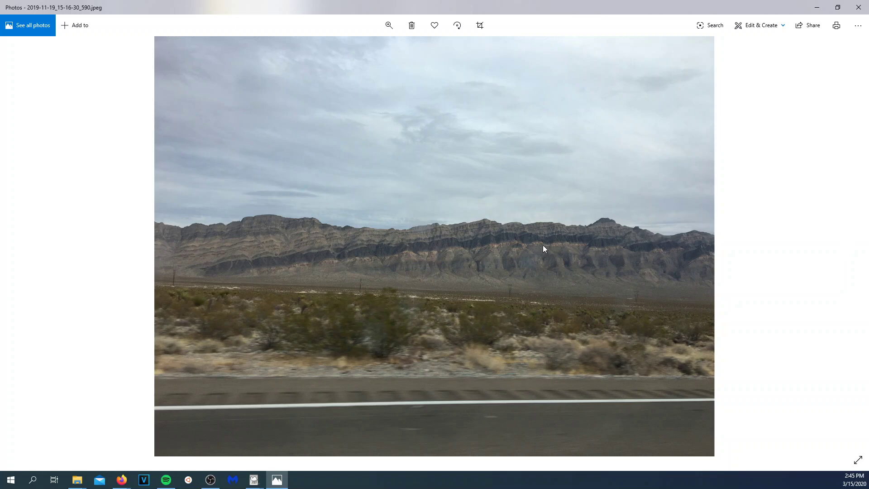
click(817, 7)
click(216, 274)
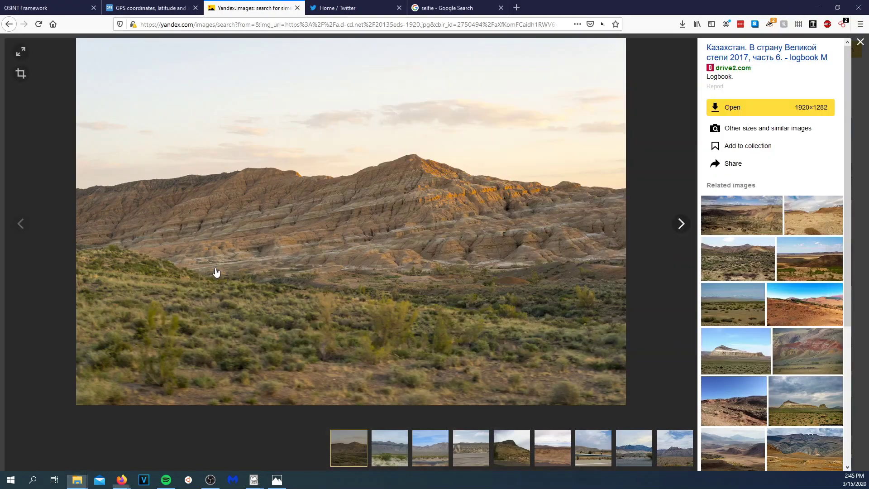
Compare the second similar image with the first one and close the preview.
click(348, 233)
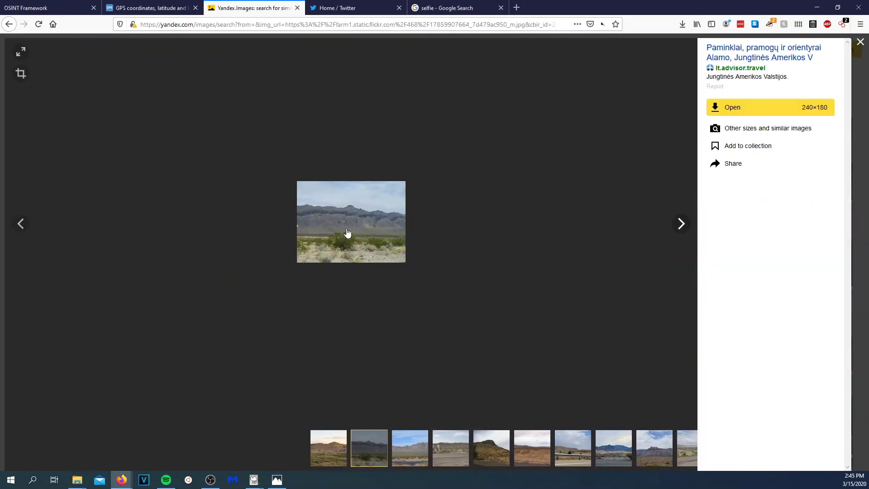
click(22, 223)
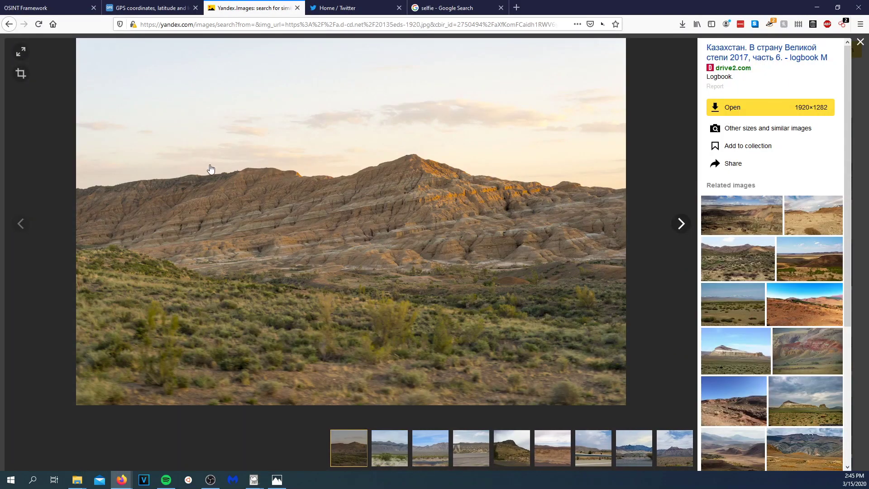
click(1, 87)
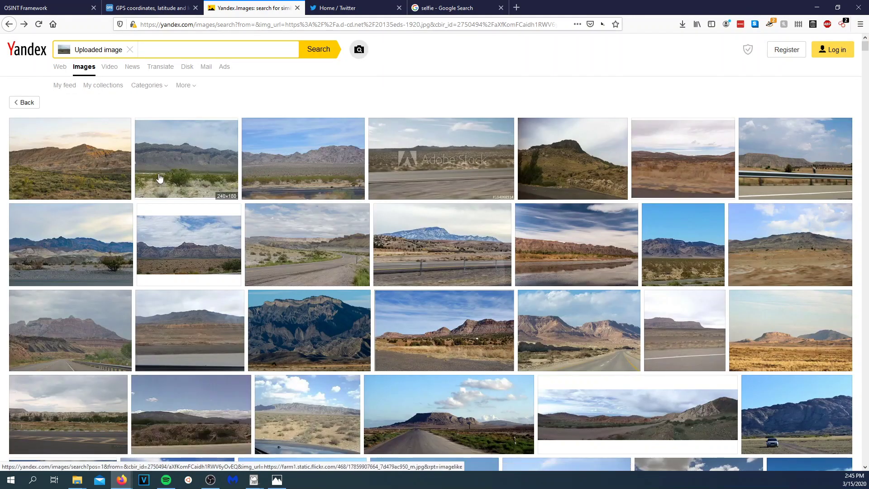
Open the lt.advisor.travel source page of the second similar image in a new tab and close the image preview.
click(160, 178)
right_click(746, 55)
click(753, 58)
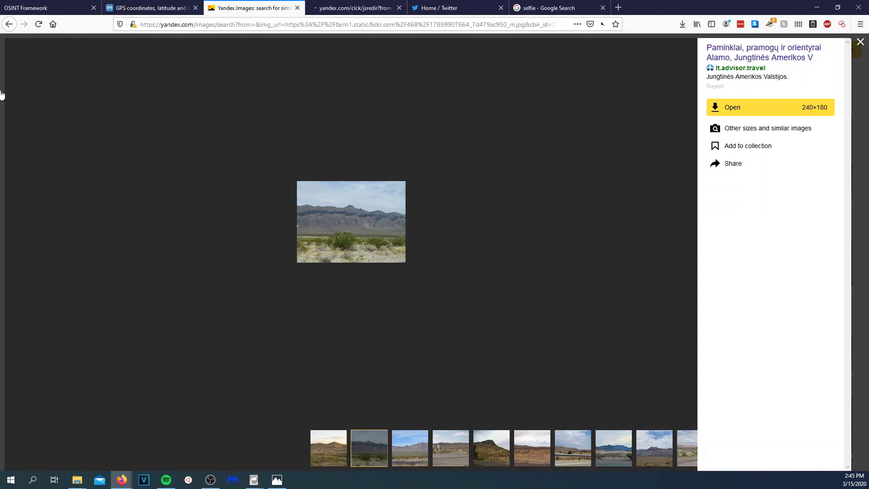
click(2, 95)
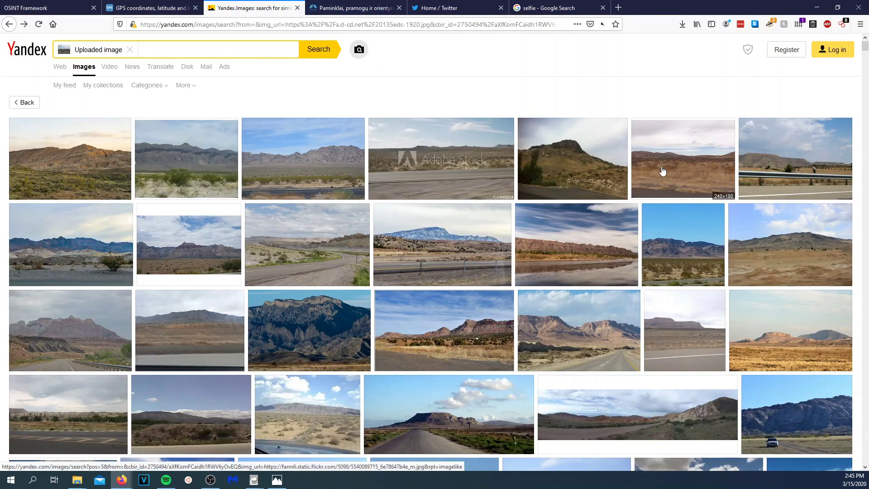
Inspect the similar images of the reflected red cliffs and the desert plain seen over a car hood.
click(526, 259)
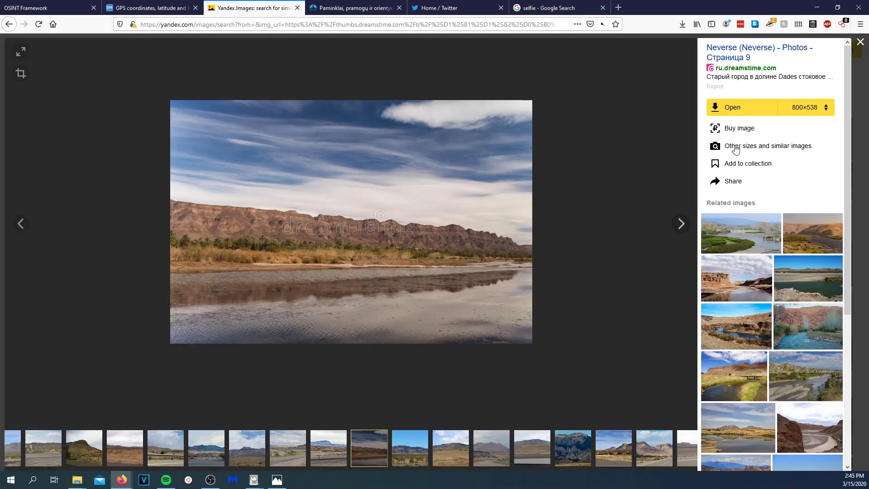
click(2, 73)
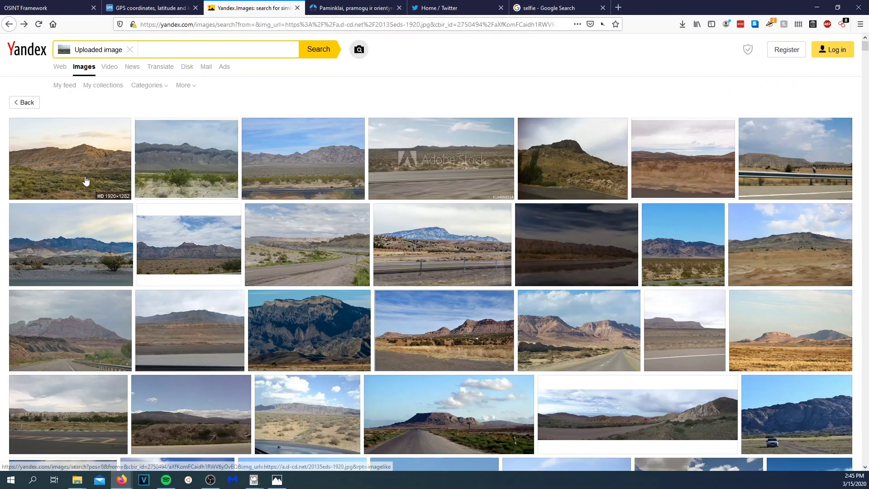
scroll(127, 310, down, 1)
scroll(133, 312, down, 1)
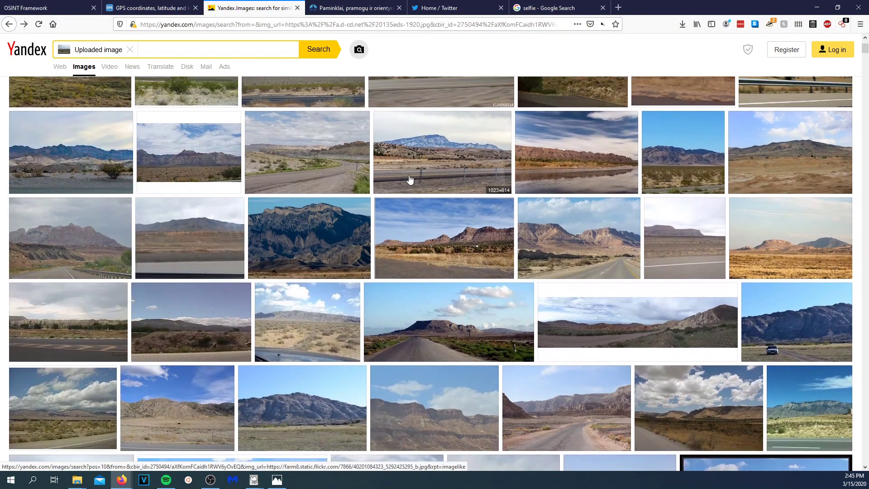
click(316, 322)
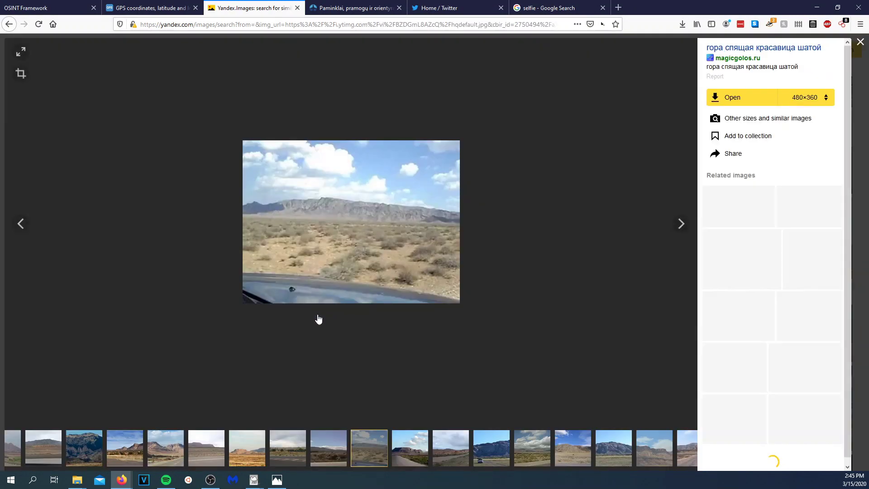
Go to the Advisor.Travel page on Alamo and switch its language to English.
click(337, 7)
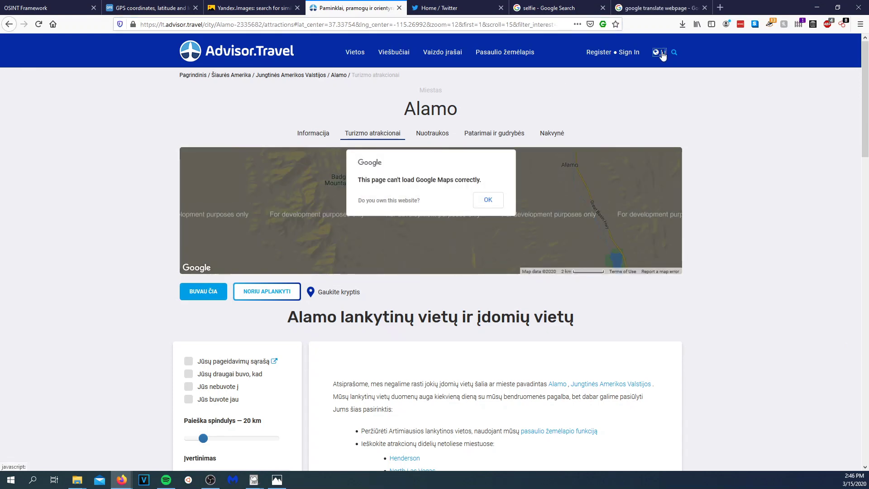
click(661, 53)
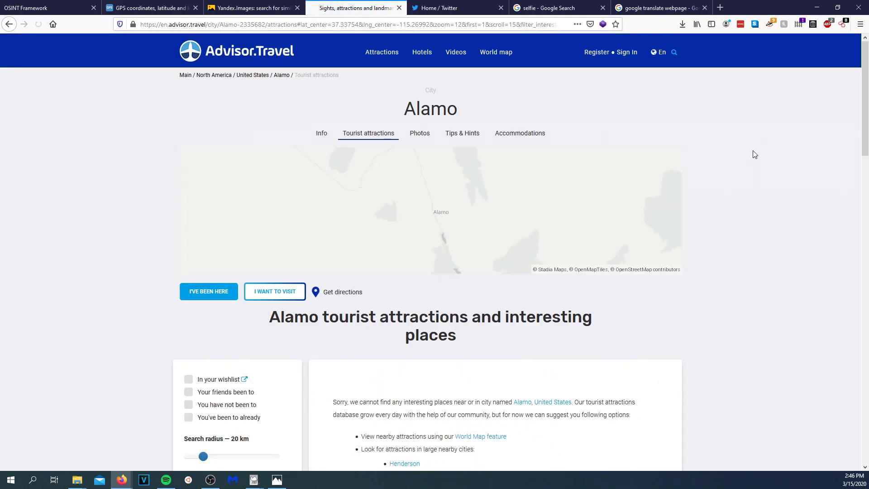
Read the Alamo tourist attractions page, including the nearby city suggestions and the photos of the city.
scroll(751, 222, down, 3)
drag(288, 180, 437, 198)
click(501, 212)
scroll(401, 213, down, 3)
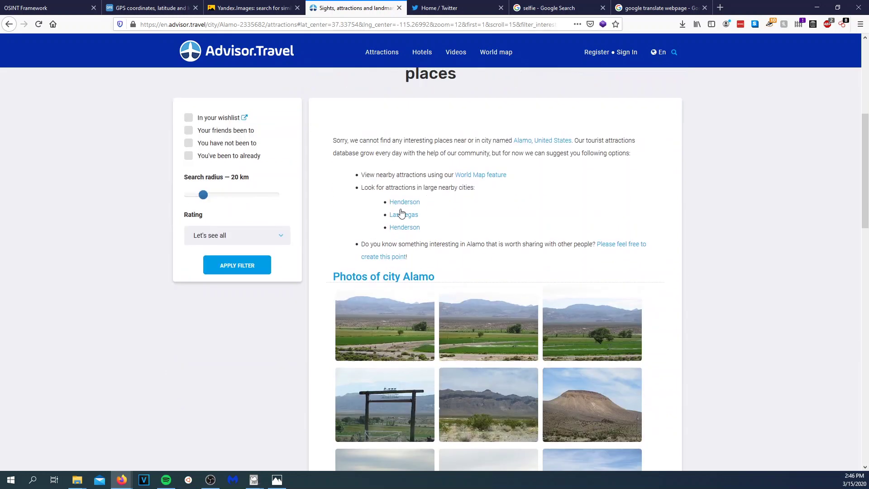
scroll(401, 213, down, 1)
drag(354, 124, 552, 138)
click(637, 167)
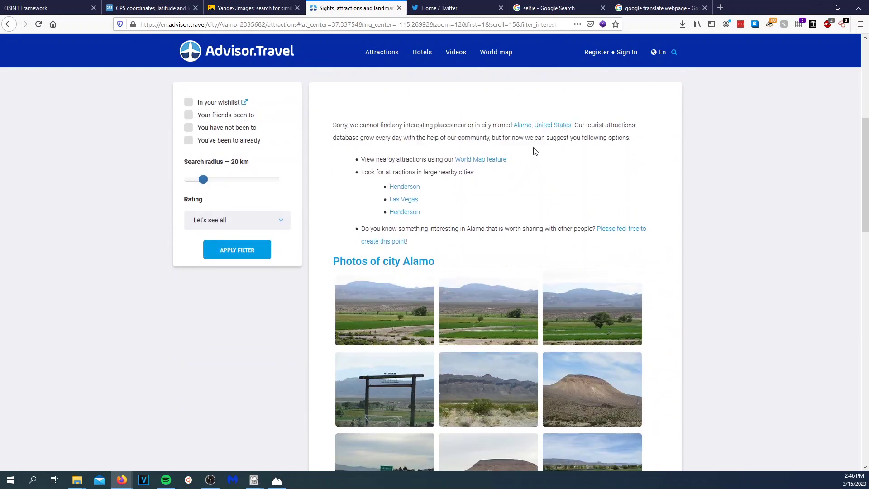
drag(373, 172, 476, 181)
click(490, 184)
scroll(414, 228, down, 3)
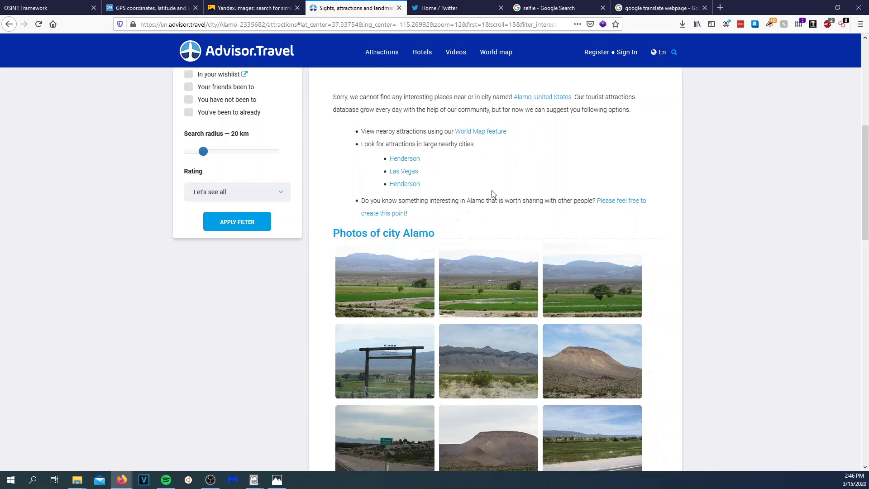
Open a photo from the Alamo city gallery, check the original desert mountain photo in Photos and close Photos.
click(409, 234)
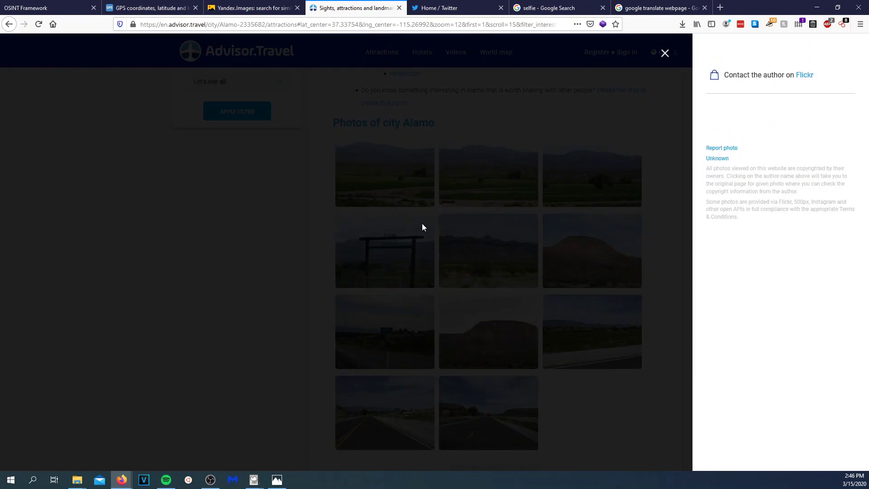
click(277, 479)
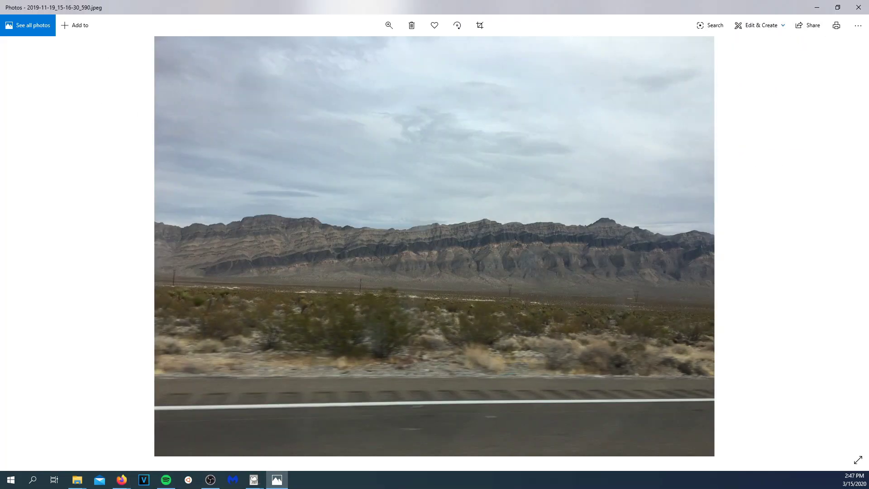
click(859, 7)
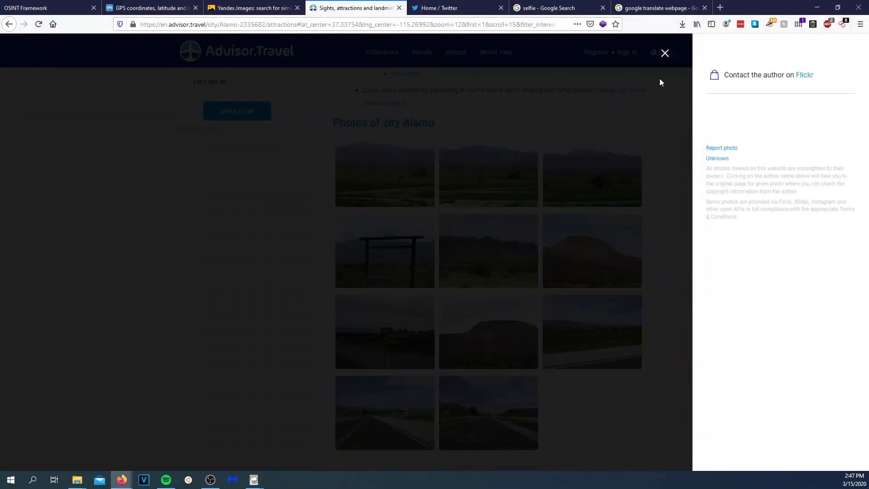
Run a Yandex reverse image search with the photo 2017-11-02_14-27-28_842 of two men and open its similar images page.
click(251, 7)
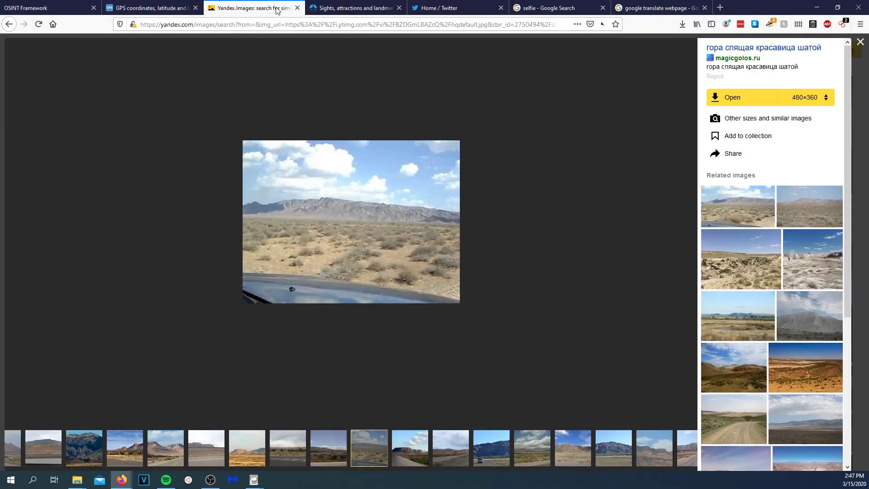
click(77, 480)
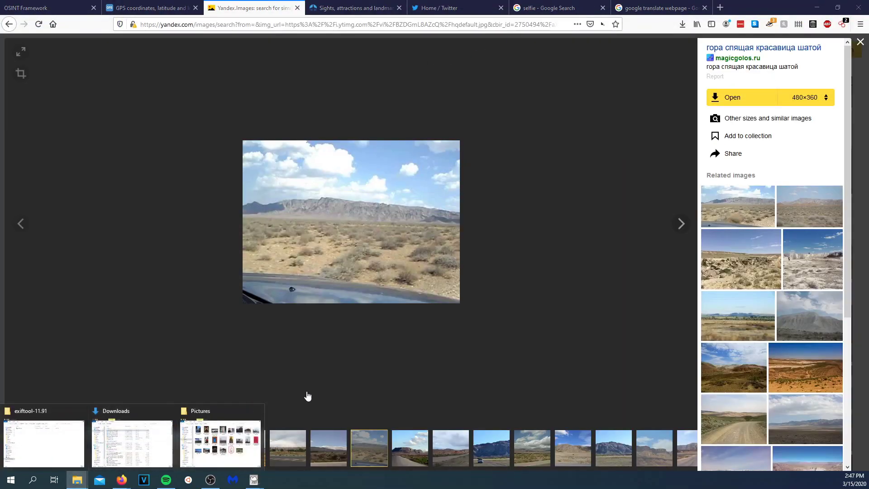
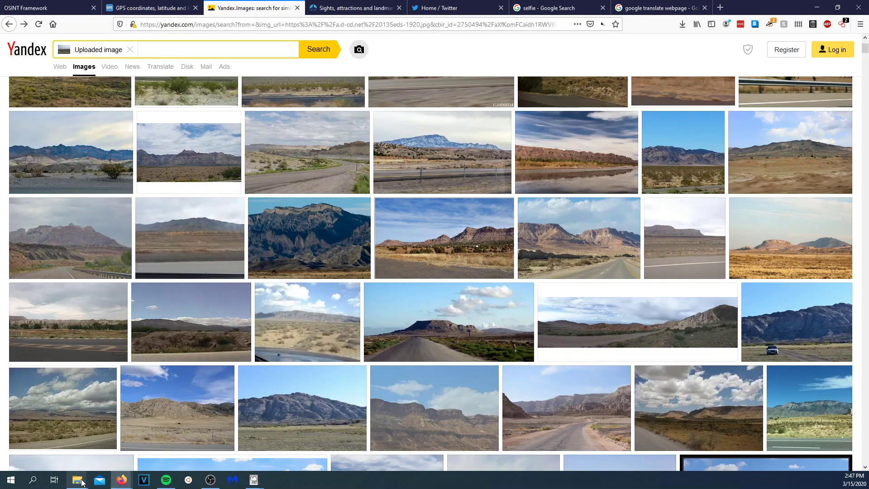
click(221, 441)
drag(636, 138, 227, 123)
drag(0, 156, 42, 107)
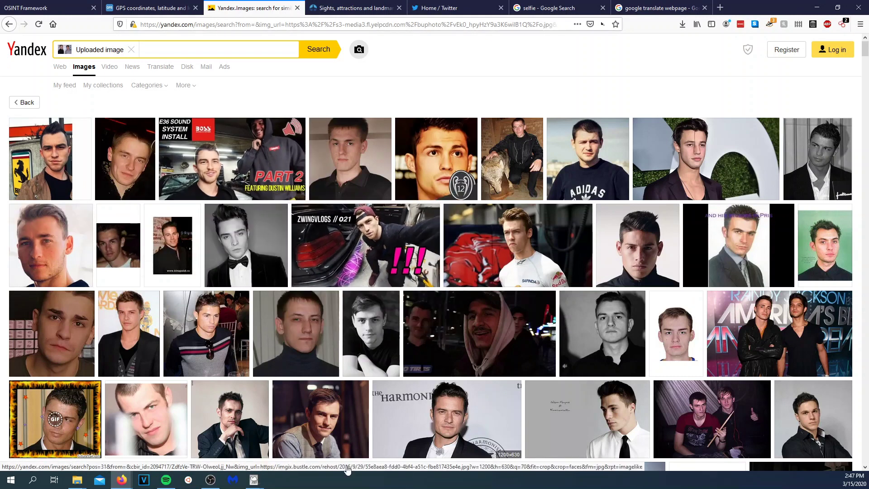
Close the leftover ExifTool console and arrange the exiftool-11.91 folder window beside the Pictures folder.
mouse_move(77, 479)
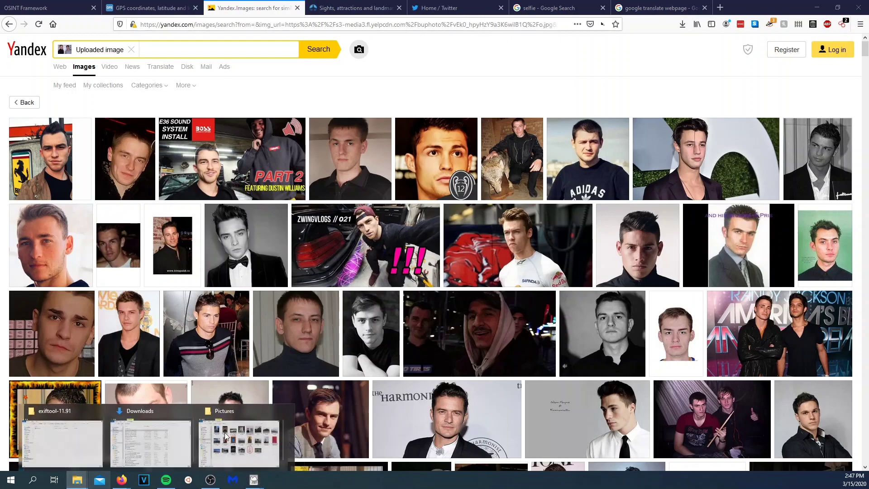
click(211, 448)
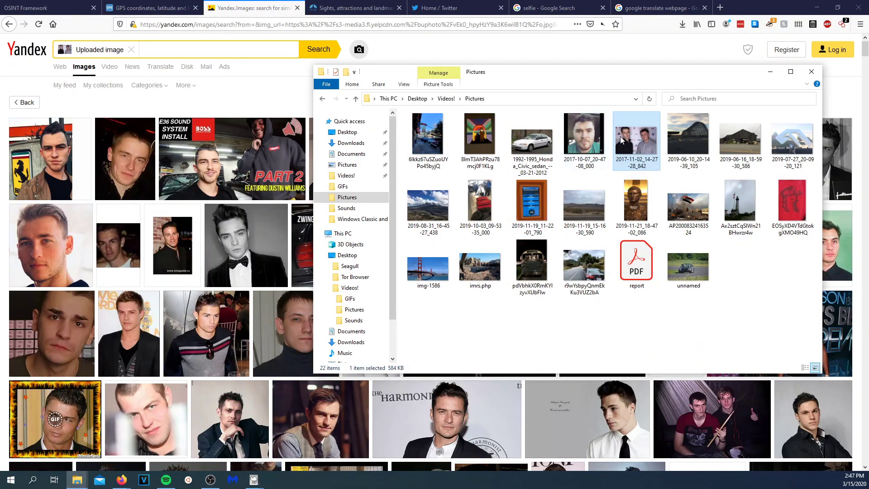
double_click(512, 141)
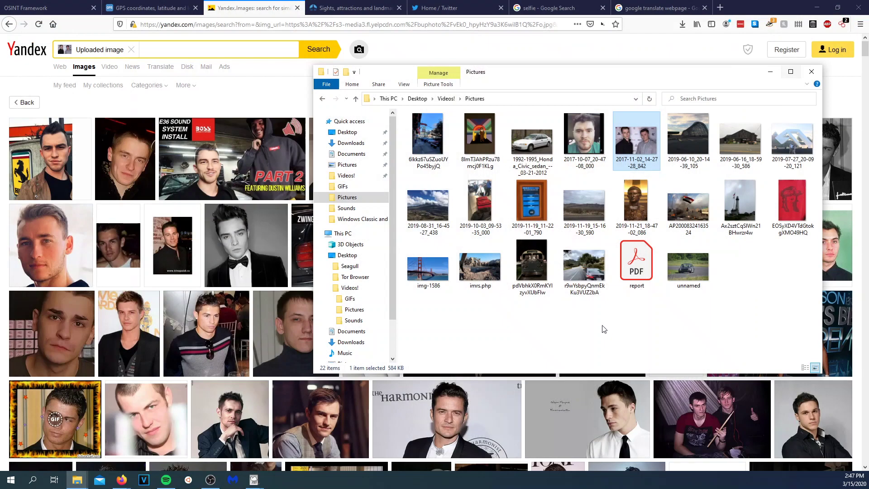
click(858, 7)
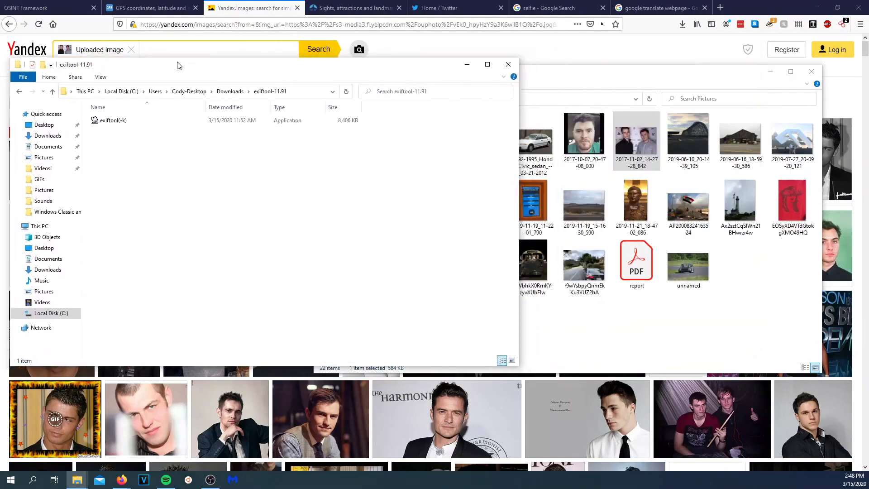
drag(179, 64, 190, 109)
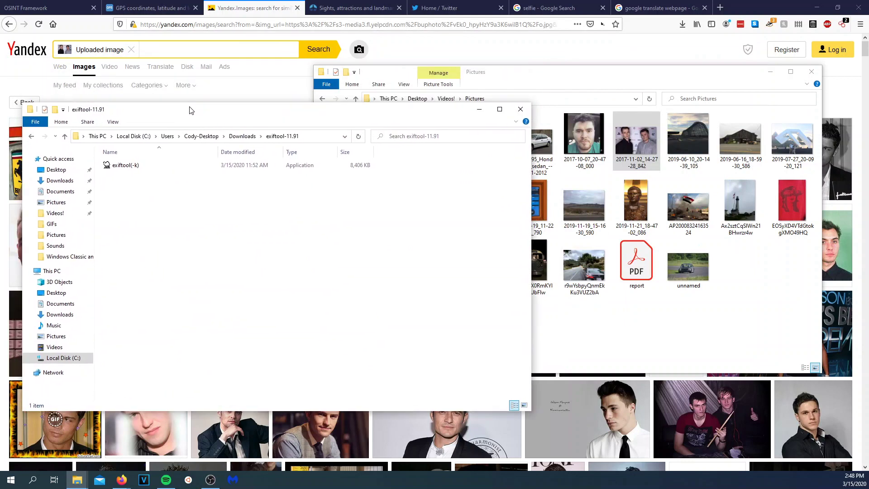
click(463, 74)
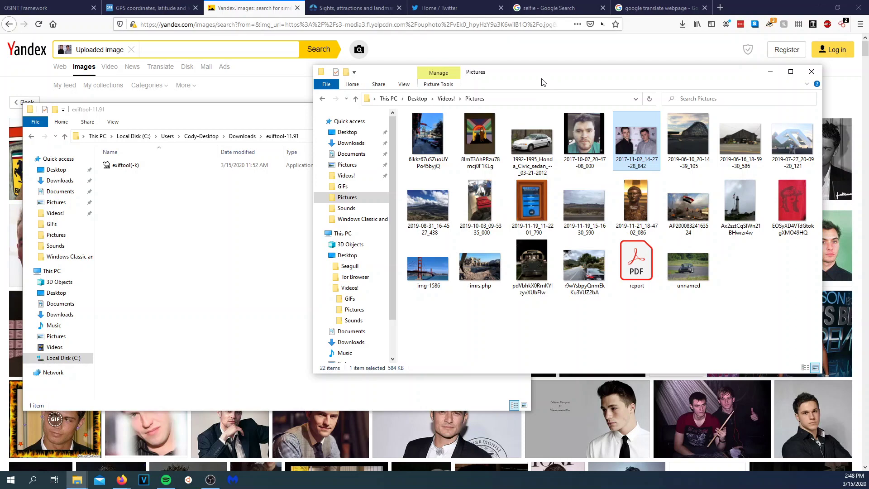
Preview the mountain photo 2019-08-31_16-45-27_438 in Photos and close it.
double_click(433, 209)
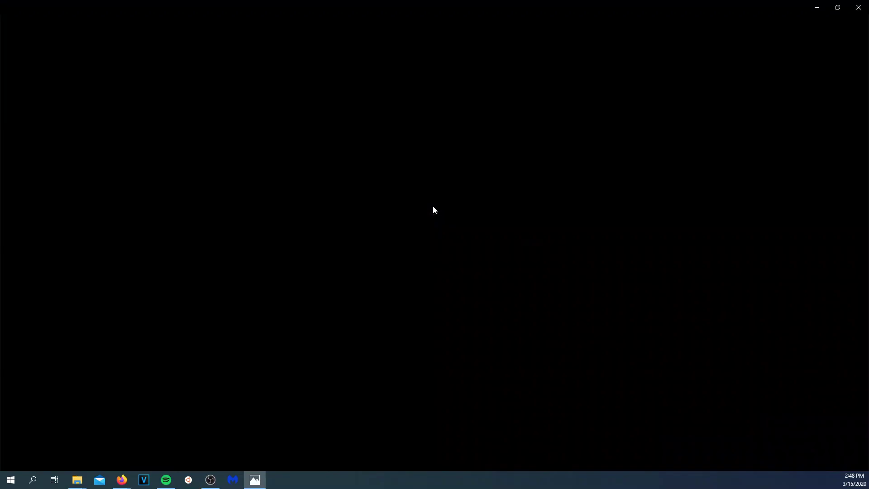
scroll(448, 258, down, 1)
scroll(447, 257, up, 1)
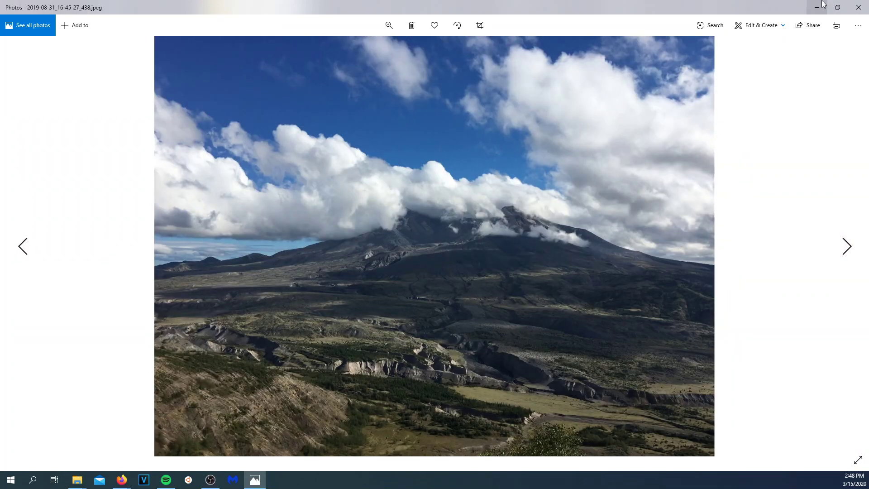
click(859, 7)
Run exiftool(-k) on the photo 2019-08-31_16-45-27_438 and show its metadata from the beginning in a maximized window.
drag(429, 205, 173, 170)
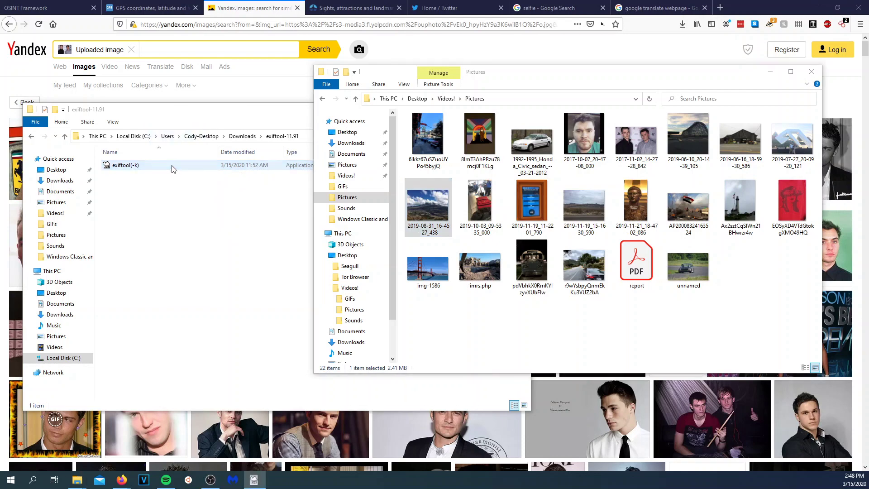
double_click(520, 51)
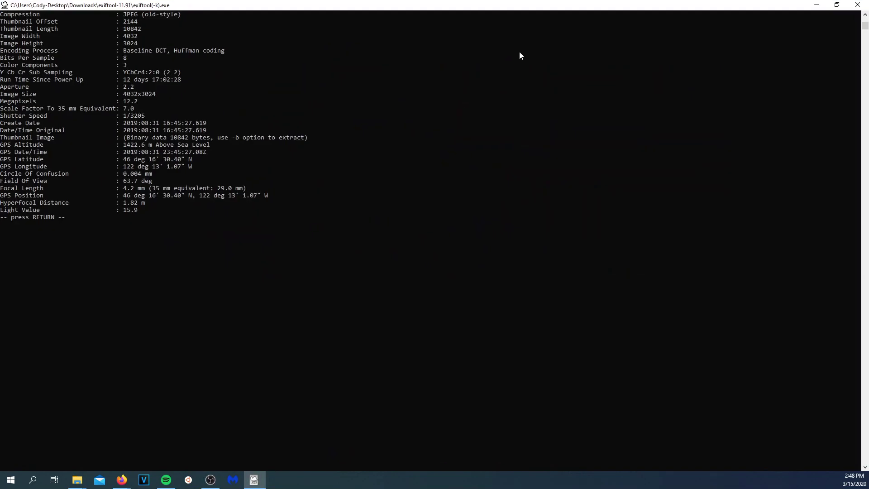
scroll(295, 181, up, 20)
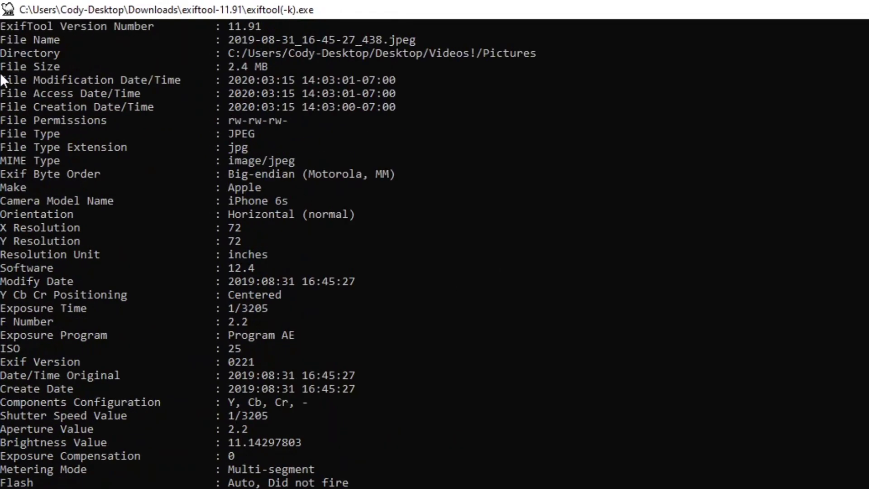
Highlight the file date entries, the make and camera model, and the original and create dates in the photo's metadata.
drag(1, 75, 792, 107)
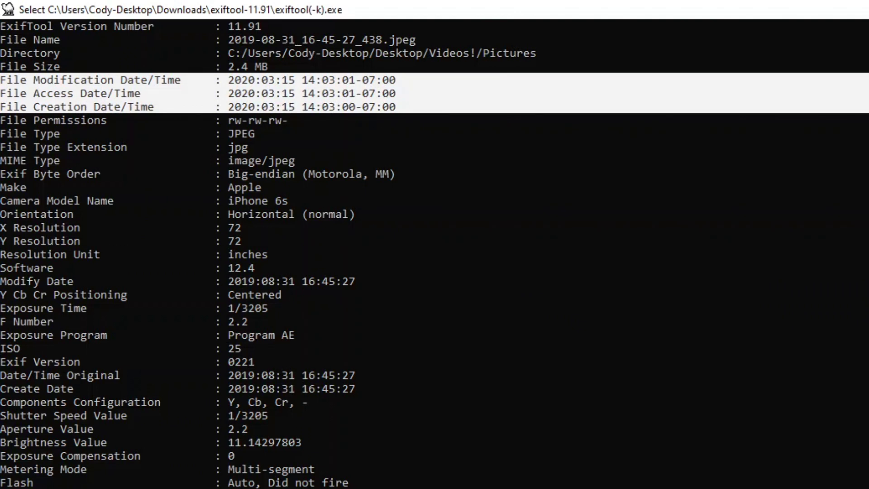
drag(327, 200, 189, 186)
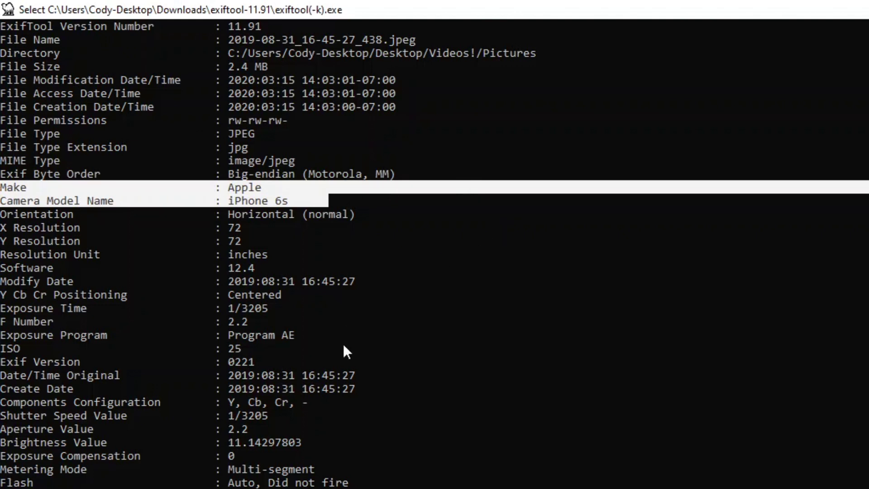
drag(360, 389, 5, 376)
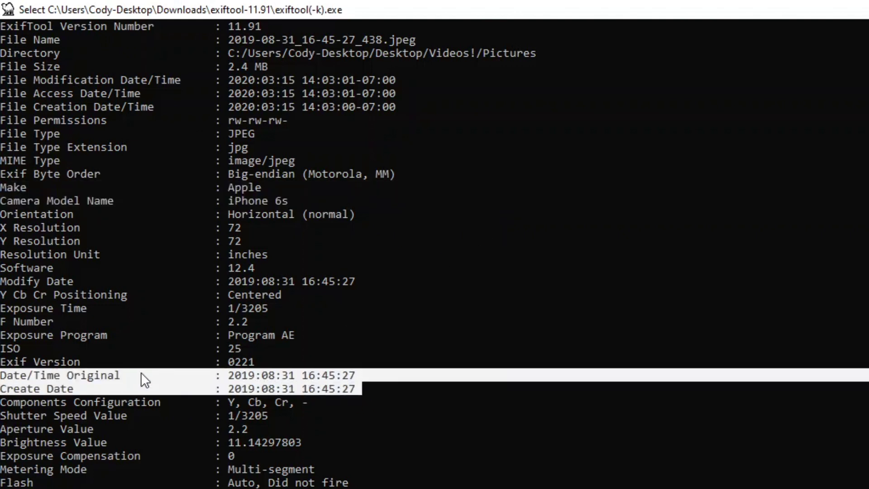
click(368, 392)
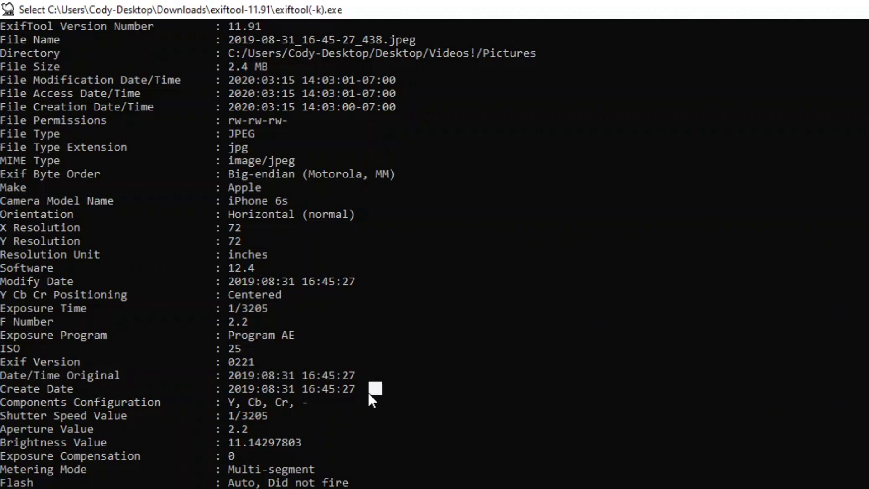
drag(261, 390, 291, 391)
drag(229, 390, 248, 389)
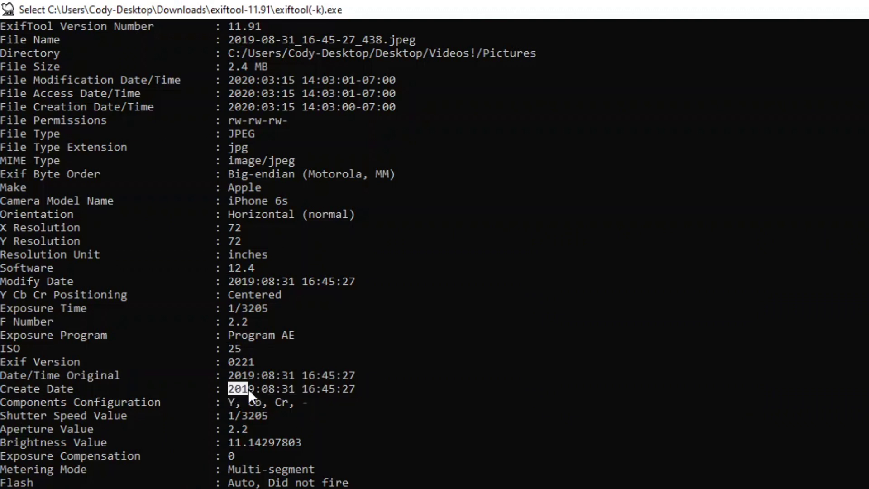
drag(302, 389, 356, 390)
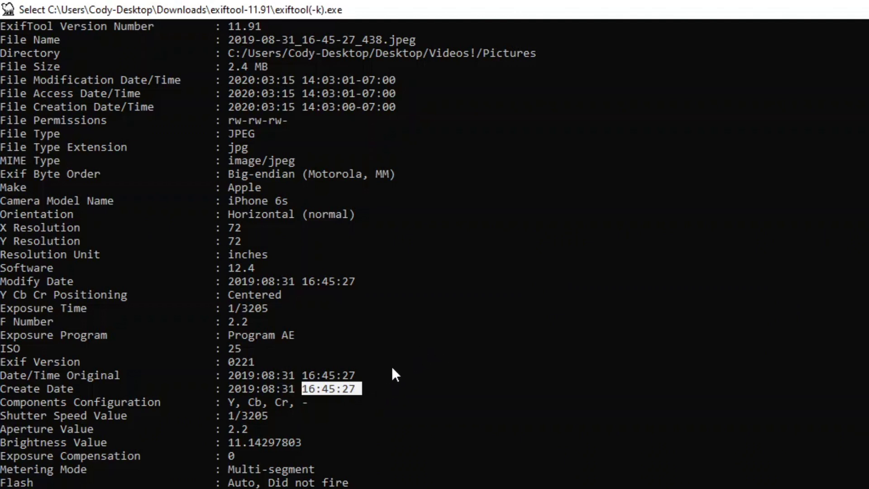
Examine the GPS speed and image direction entries further down in the photo's metadata.
scroll(298, 359, down, 1)
click(156, 355)
scroll(185, 396, down, 6)
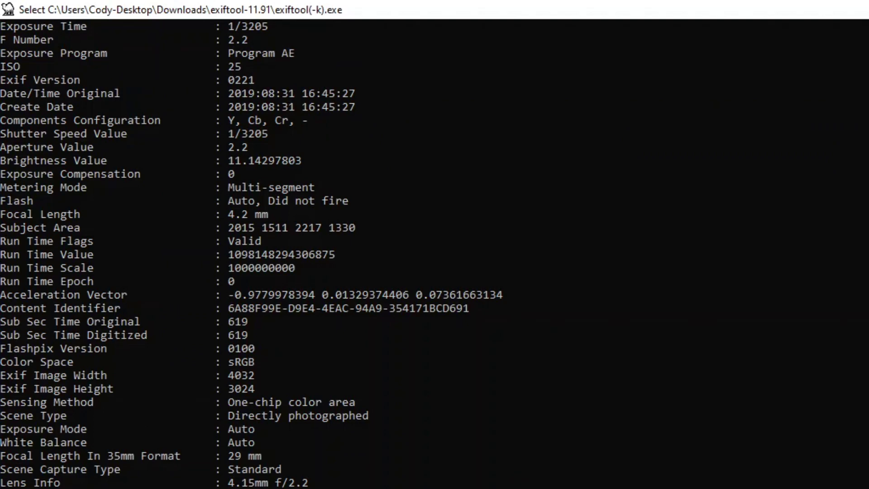
drag(357, 128, 225, 131)
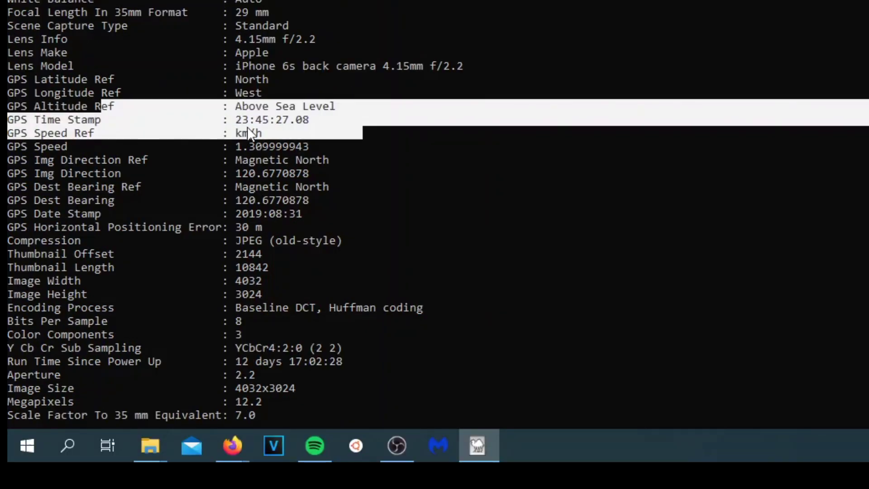
click(259, 120)
drag(308, 144, 25, 147)
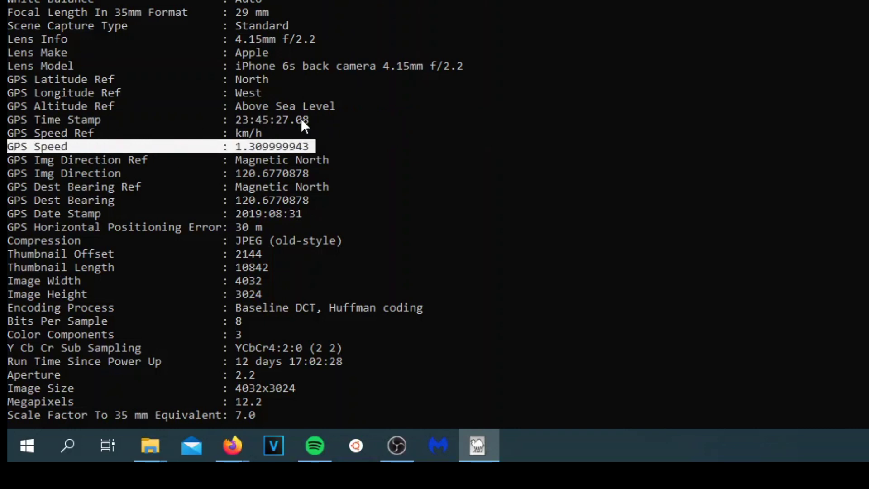
scroll(284, 36, down, 2)
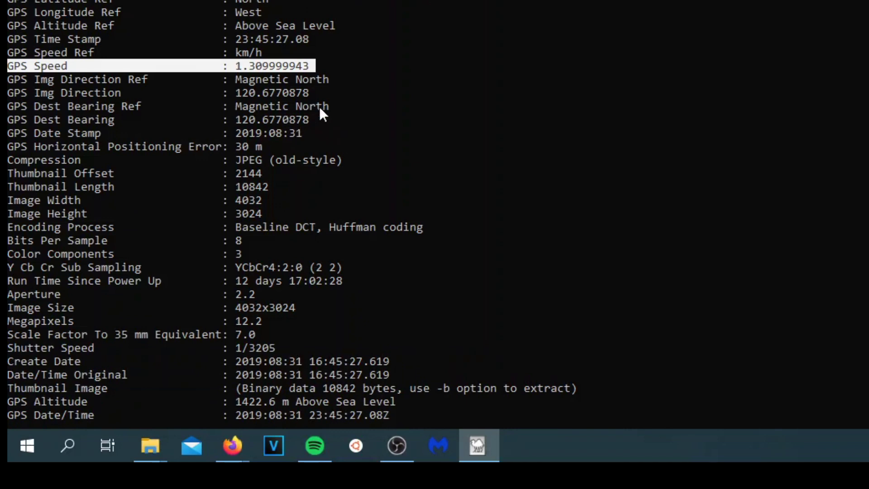
drag(354, 108, 8, 96)
scroll(292, 162, down, 1)
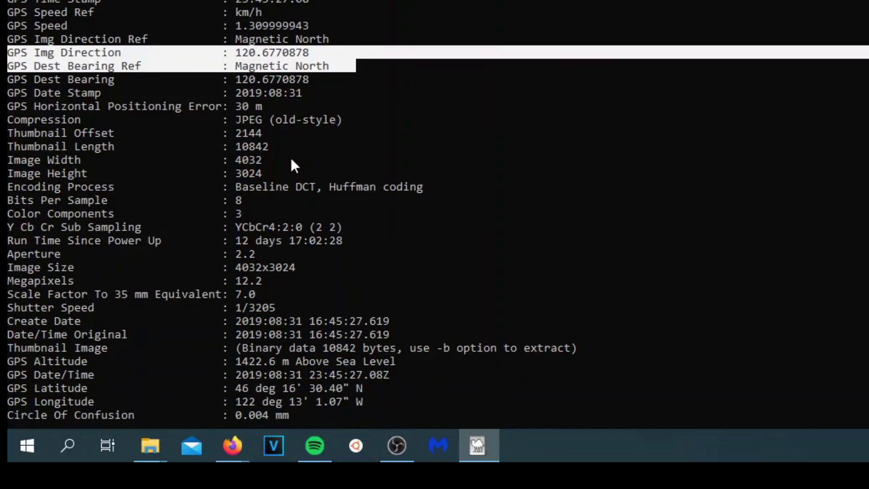
Find the GPS latitude and longitude near the end of the metadata and highlight the longitude.
scroll(375, 195, down, 2)
scroll(335, 260, down, 2)
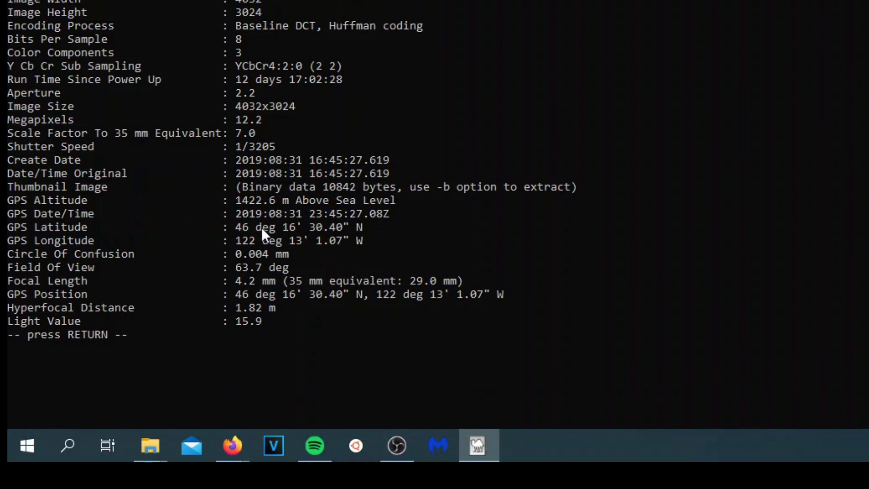
drag(64, 240, 303, 245)
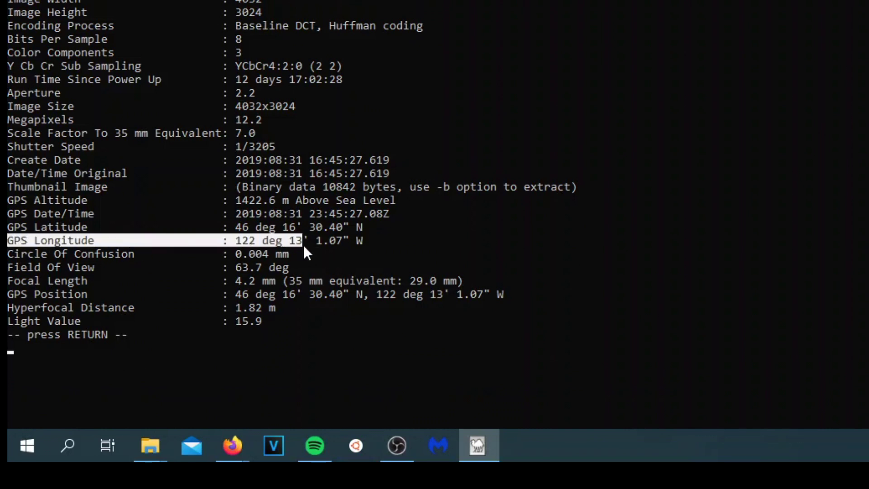
click(354, 241)
drag(335, 236, 228, 240)
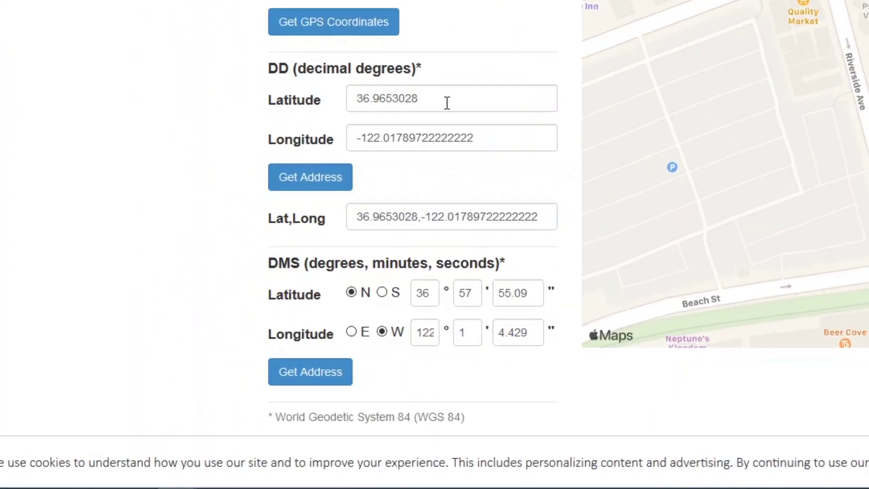
Enter 122° 13' 1.07" in the DMS latitude on the GPS coordinates page in the browser.
double_click(475, 273)
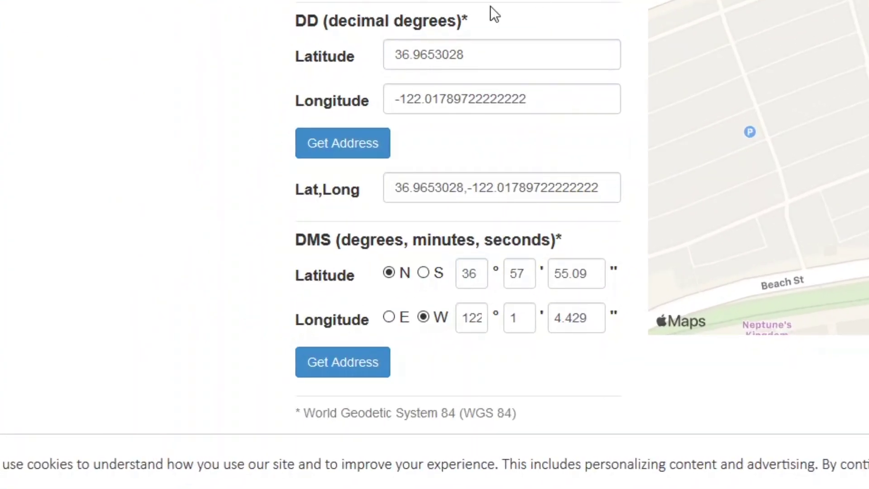
double_click(474, 273)
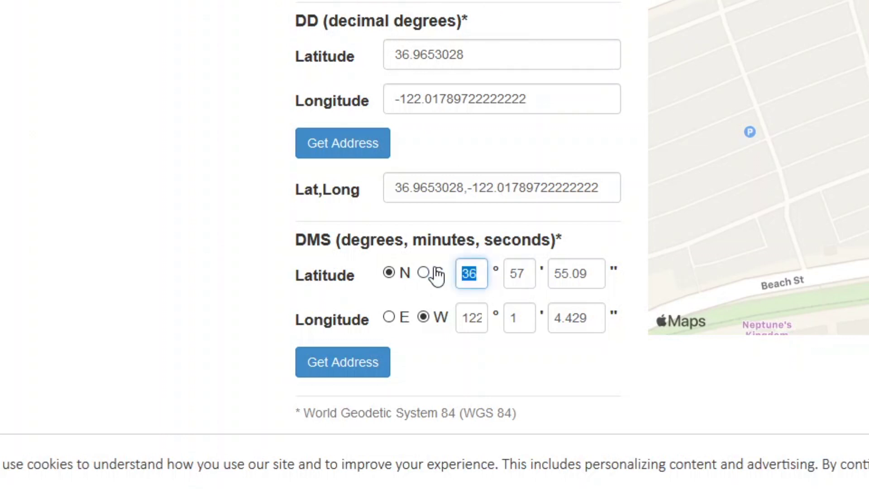
text(122)
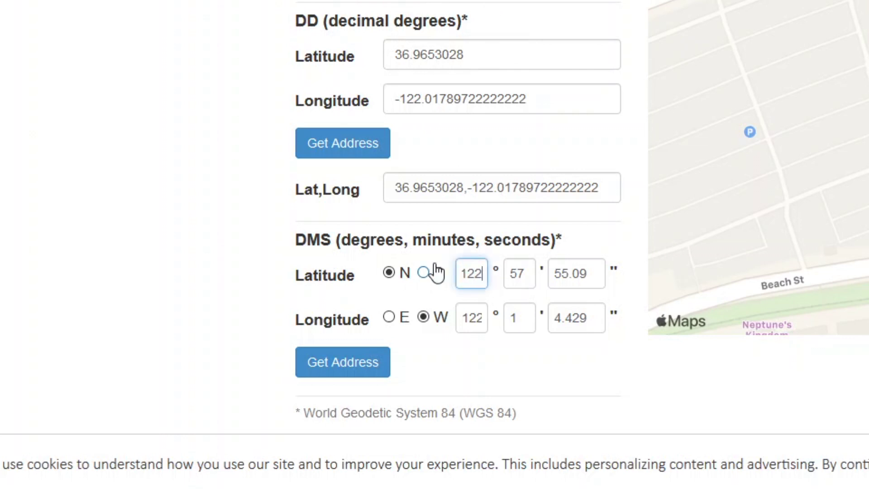
key(Tab)
text(13)
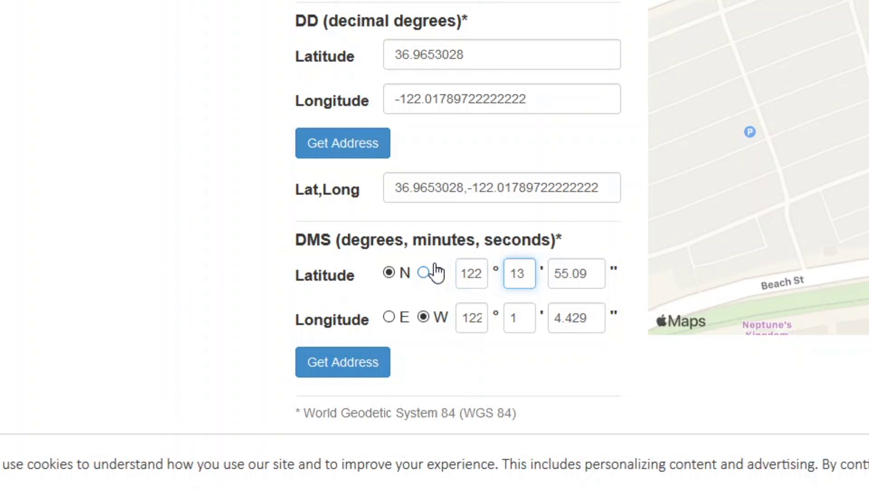
key(Tab)
text(1.07)
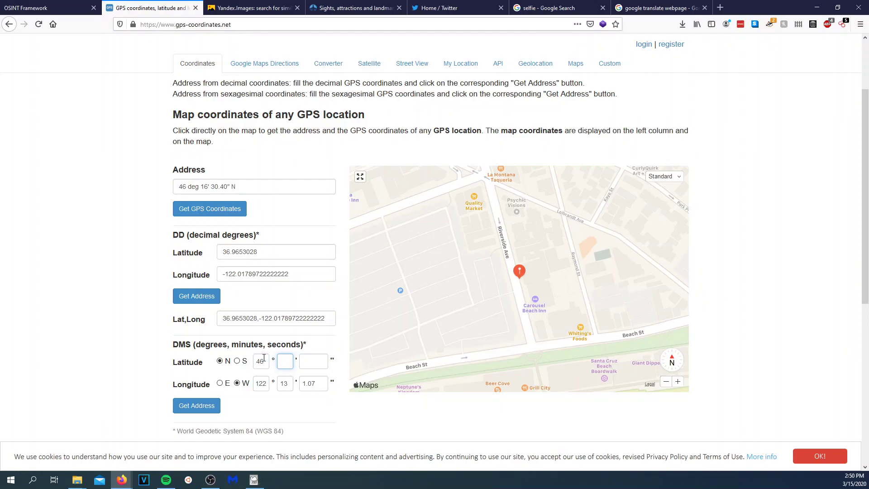
Complete the DMS latitude as 46° 16' 30.4" N and get the address for the coordinates.
key(Tab)
click(189, 408)
scroll(530, 268, down, 3)
scroll(544, 256, up, 3)
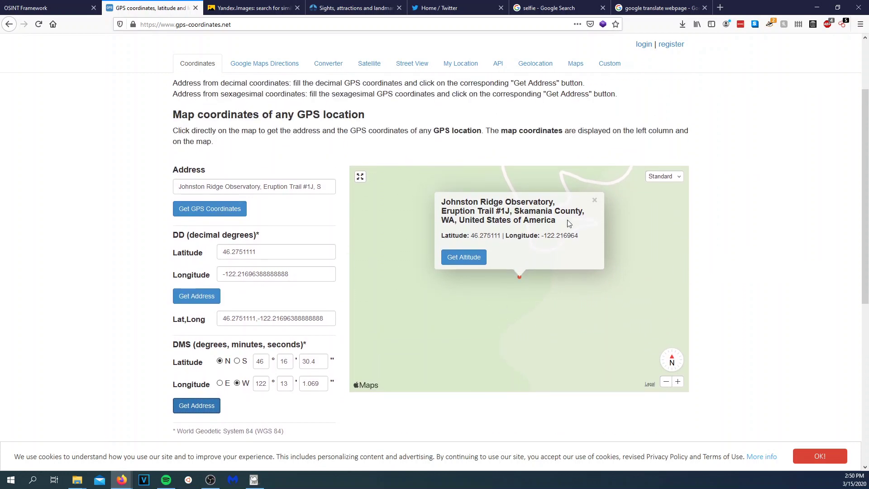
Close the address popup, examine the marker's surroundings at several map zoom levels, and highlight the found address.
click(594, 201)
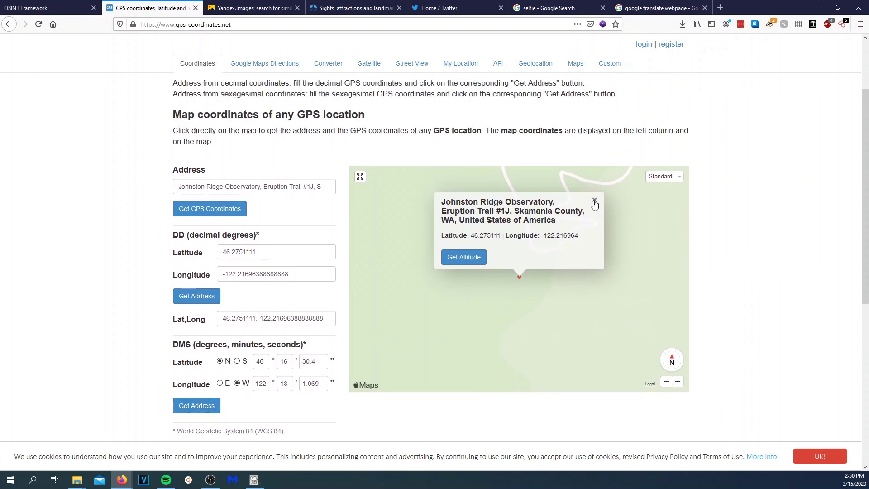
click(666, 382)
click(678, 382)
click(678, 381)
click(677, 382)
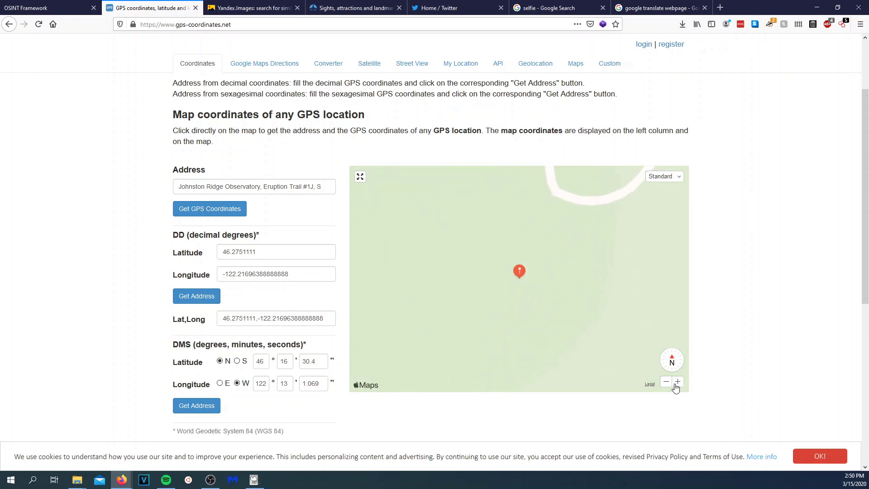
click(678, 381)
click(665, 382)
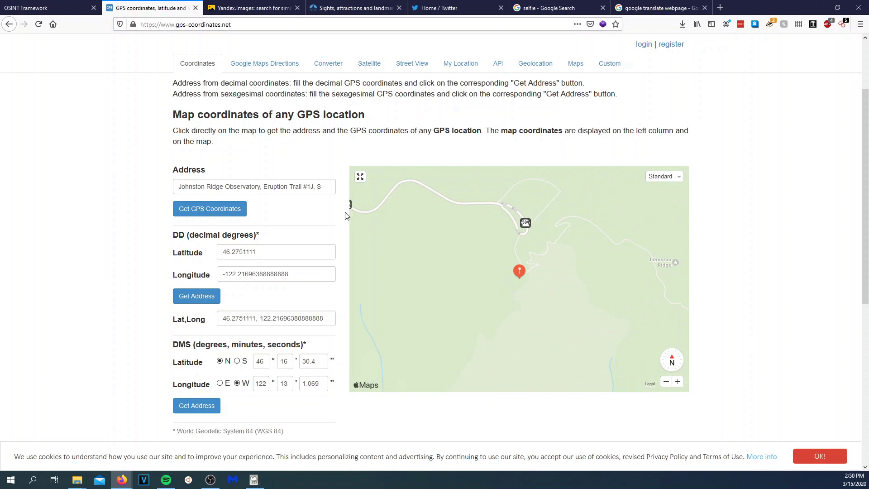
triple_click(215, 186)
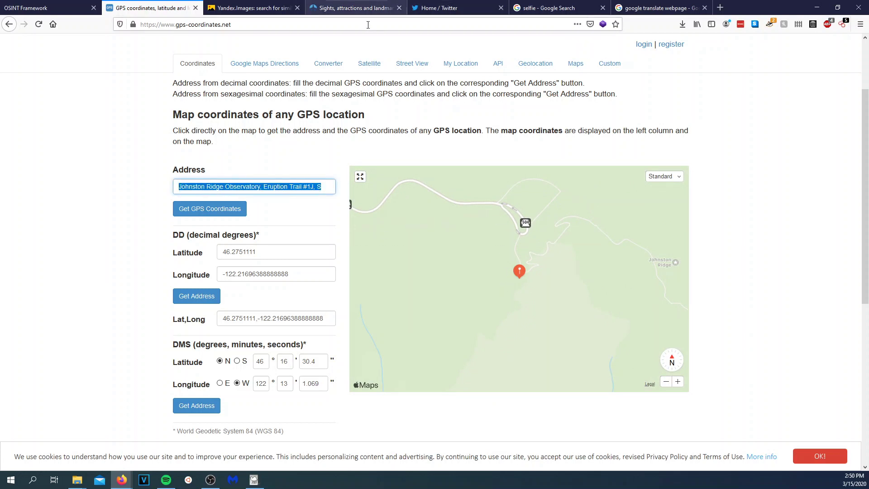
Record 47 deg 6' 0.74" N as the address text, set the DMS latitude to 47° 6' 0.74" N, and get the location's address.
click(77, 480)
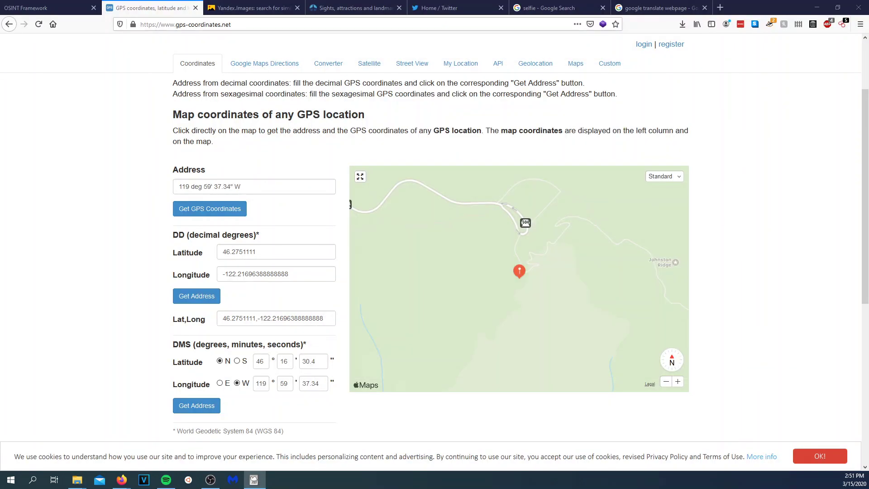
triple_click(285, 181)
text(47 deg 6' 0.74" N)
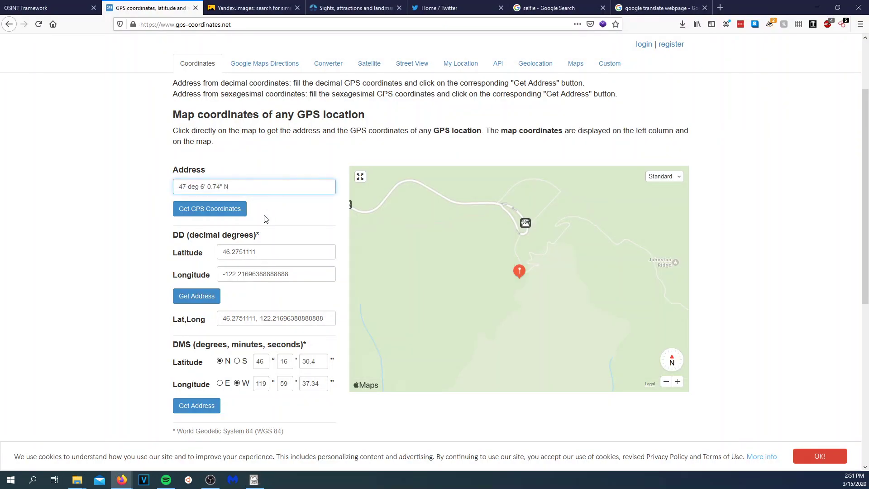
click(263, 361)
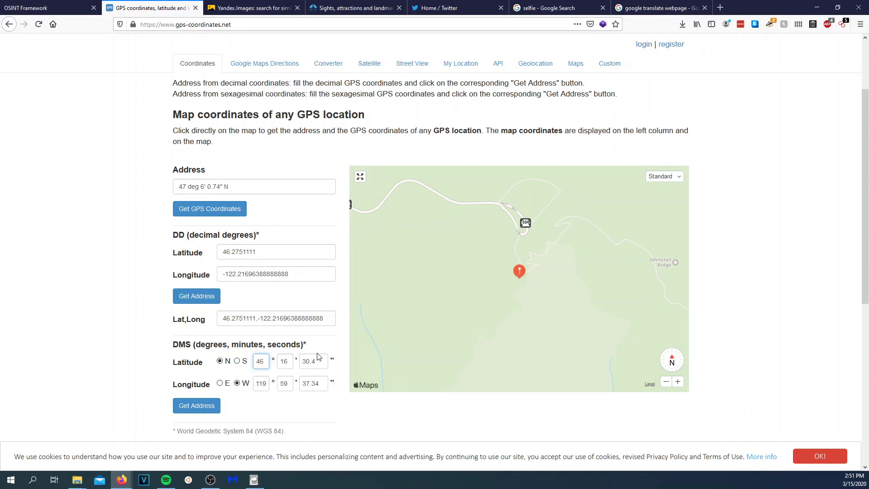
key(Tab)
key(Tab)
text(0)
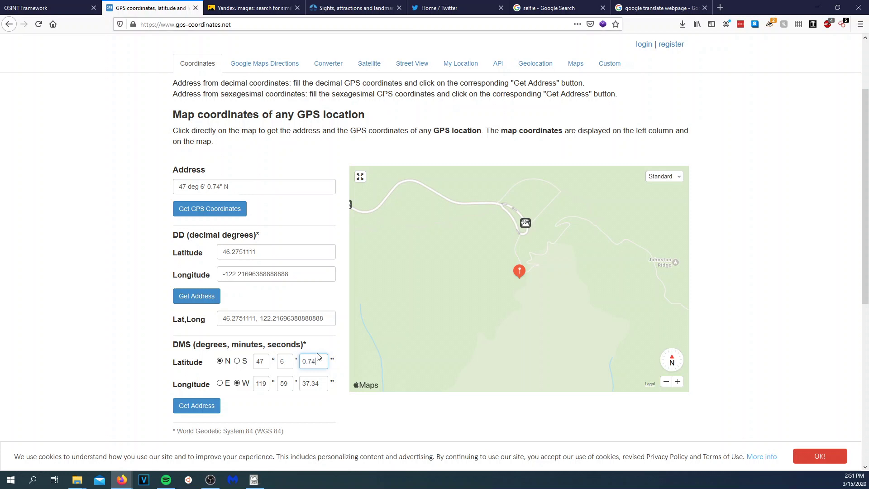
click(197, 406)
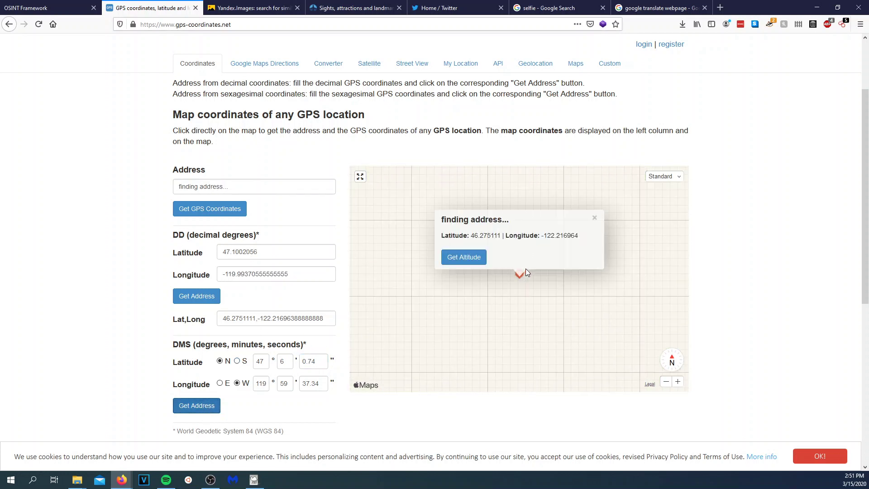
Close the address popup and zoom the map in on the marker near the Gorge Amphitheatre.
click(598, 202)
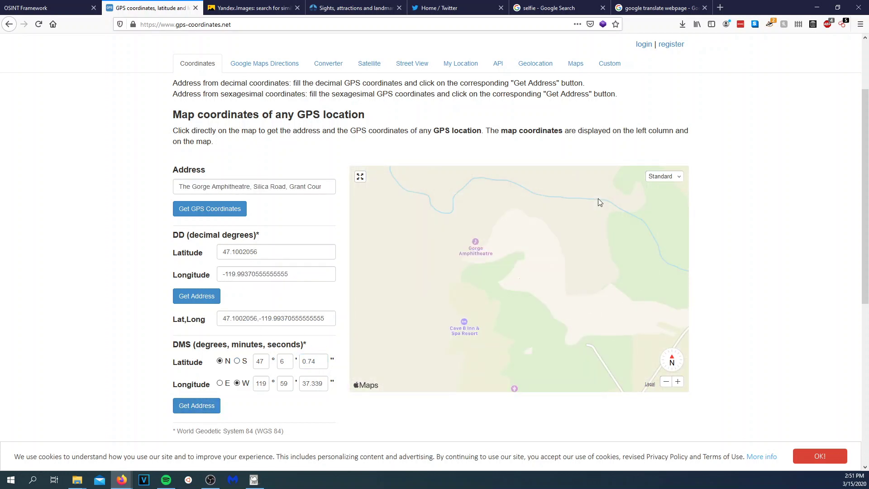
scroll(584, 258, down, 1)
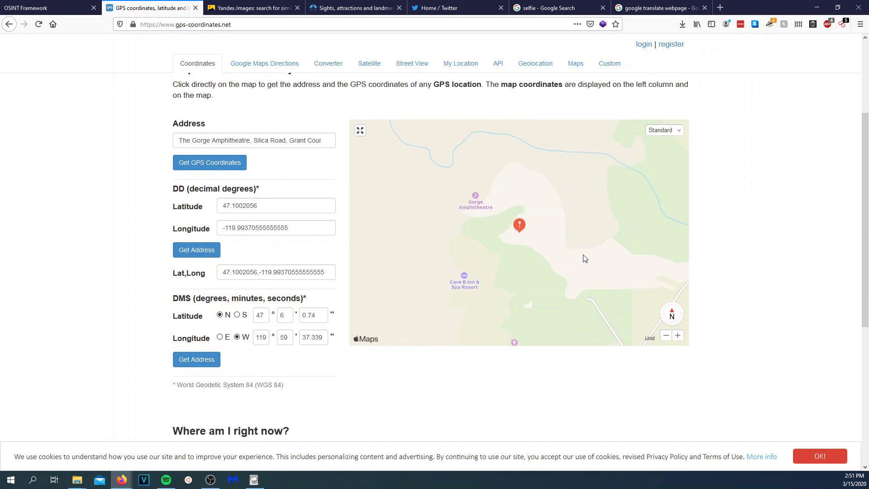
click(680, 335)
click(680, 335)
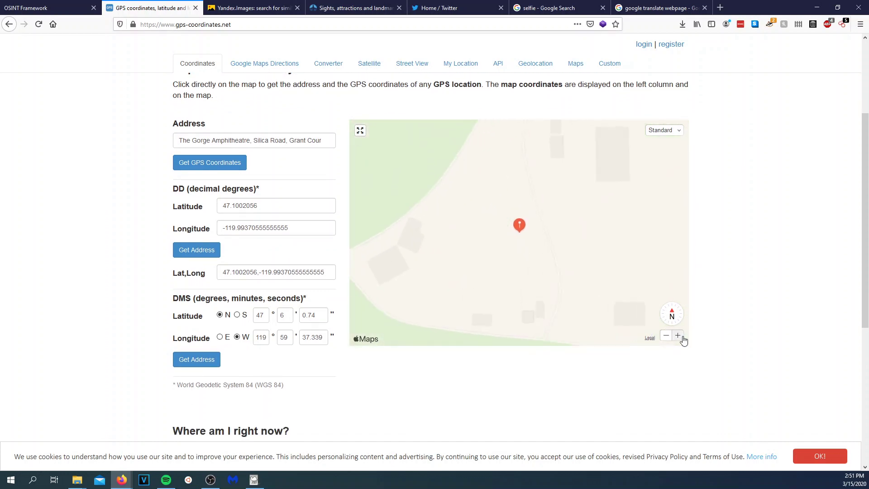